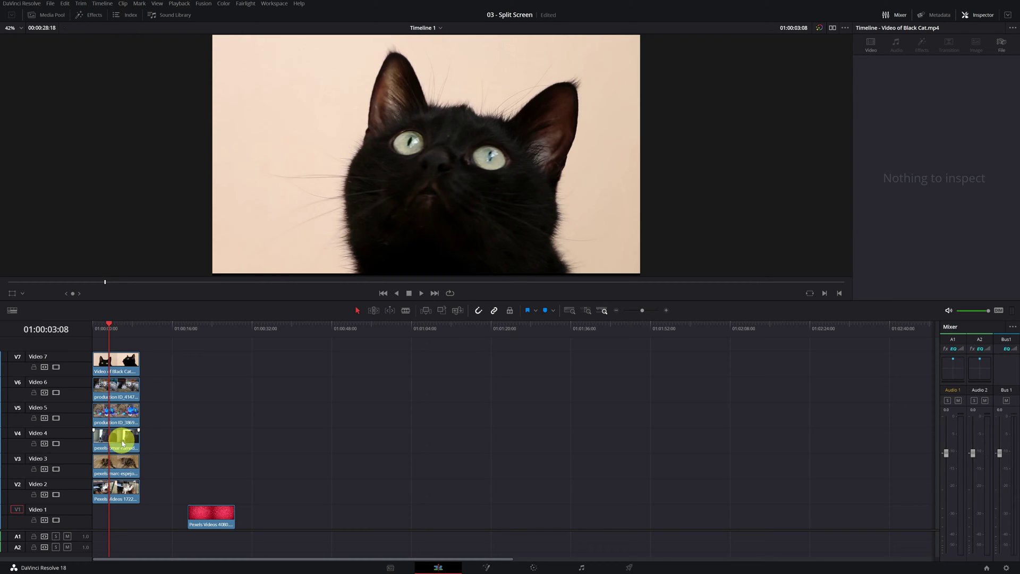
Hide Video 7, 6 and 5 in turn to inspect the lower cat layers, then re-enable all three.
click(56, 367)
click(56, 392)
click(56, 418)
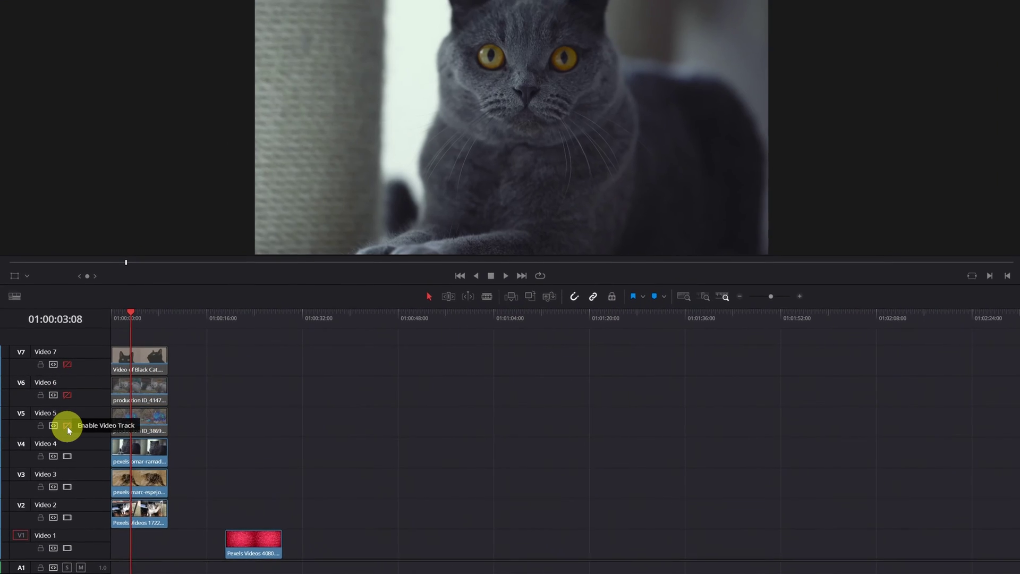
click(67, 425)
click(67, 395)
click(67, 363)
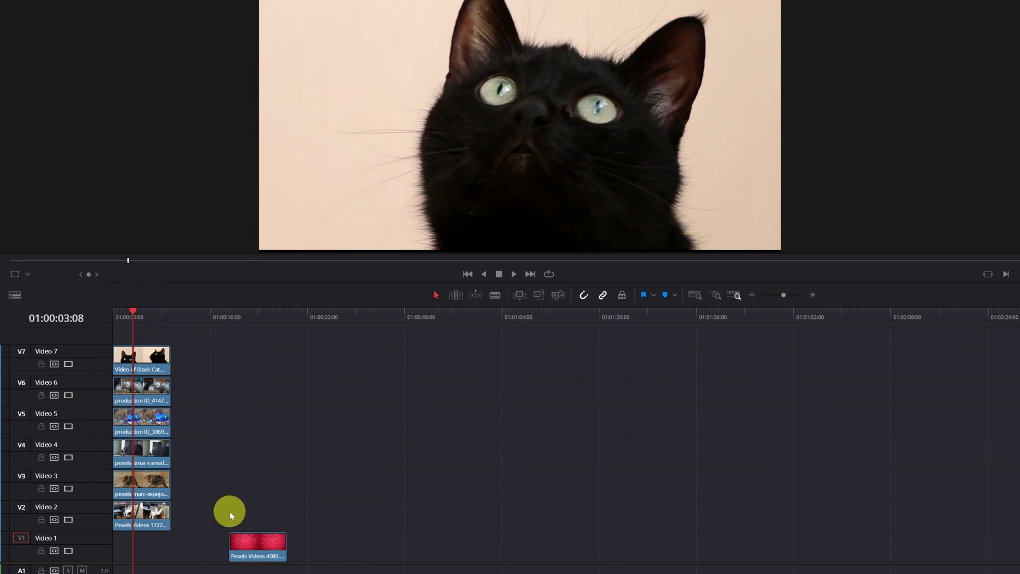
Move the red background clip on Video 1 to the timeline start.
click(251, 314)
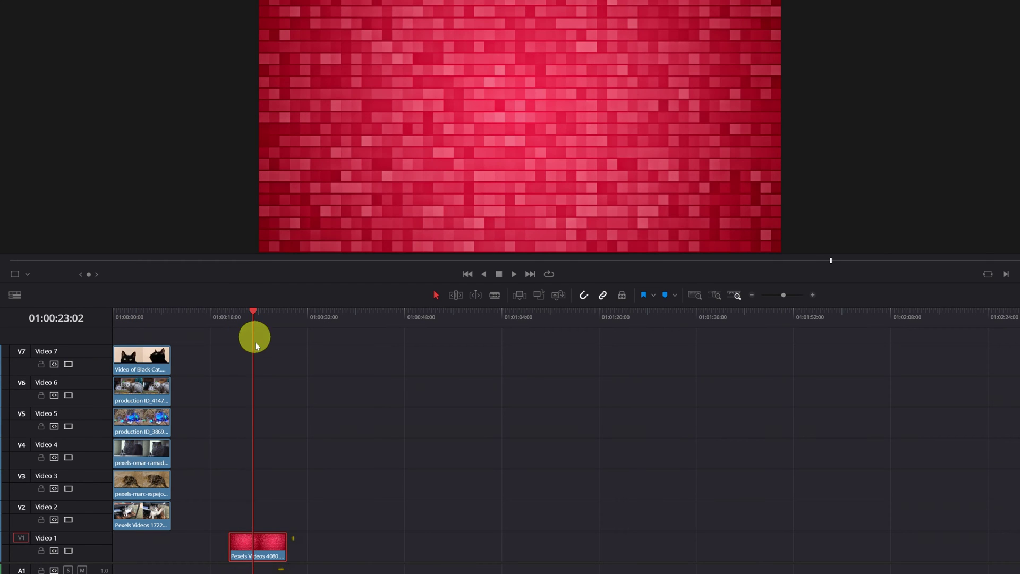
click(245, 556)
drag(254, 550, 133, 548)
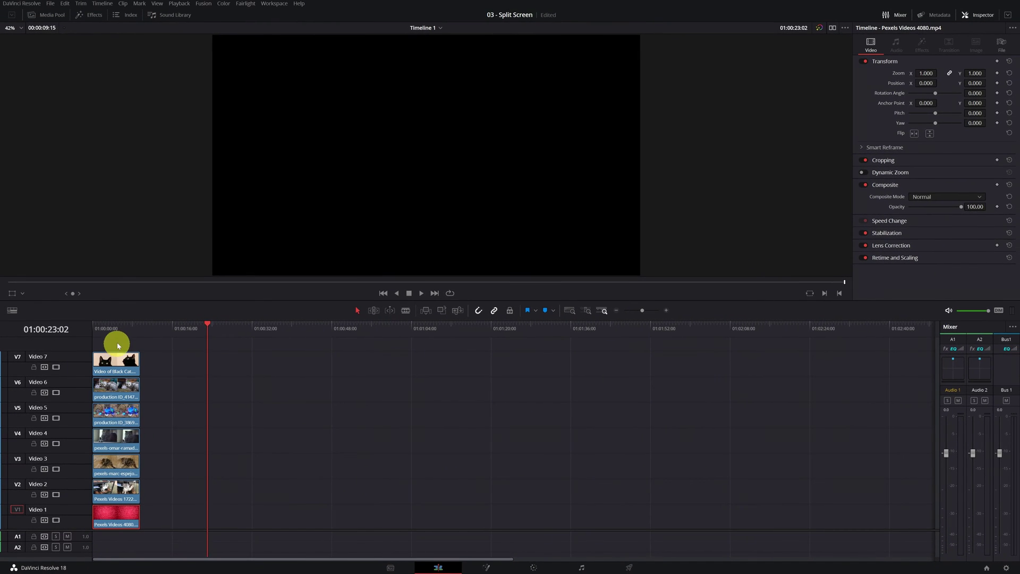
Select the cat clips on Video 2–6 and shift them after the black-cat clip.
click(118, 345)
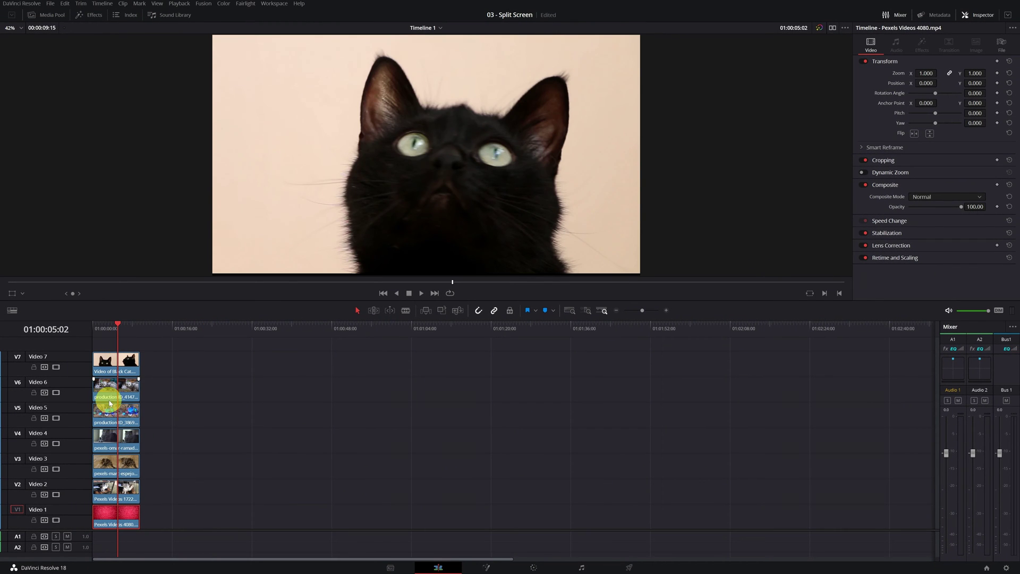
click(122, 399)
drag(158, 390, 174, 495)
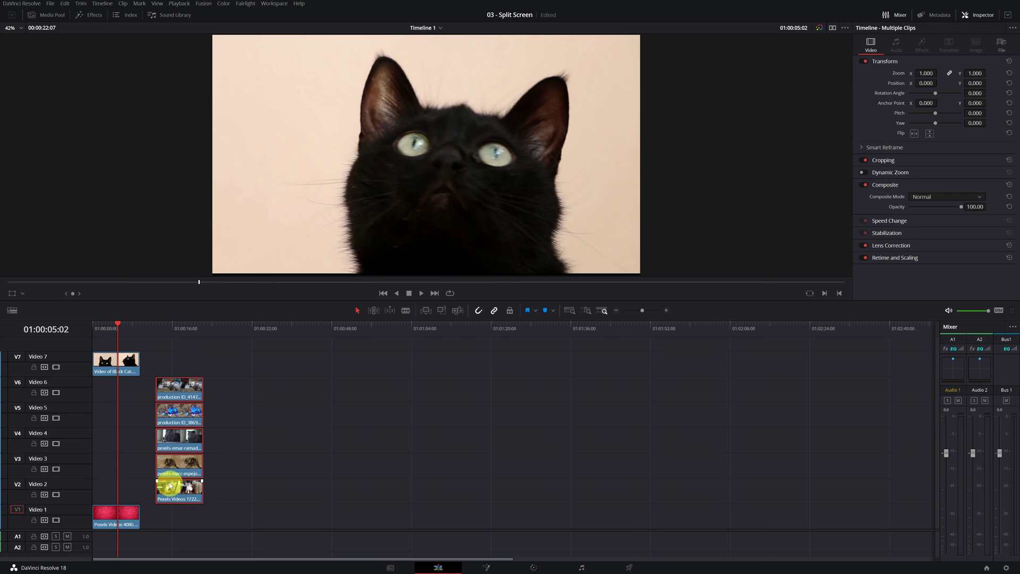
Search OpenFX Filters for 'colla' and drop Video Collage onto the black cat clip on Video 7.
click(111, 365)
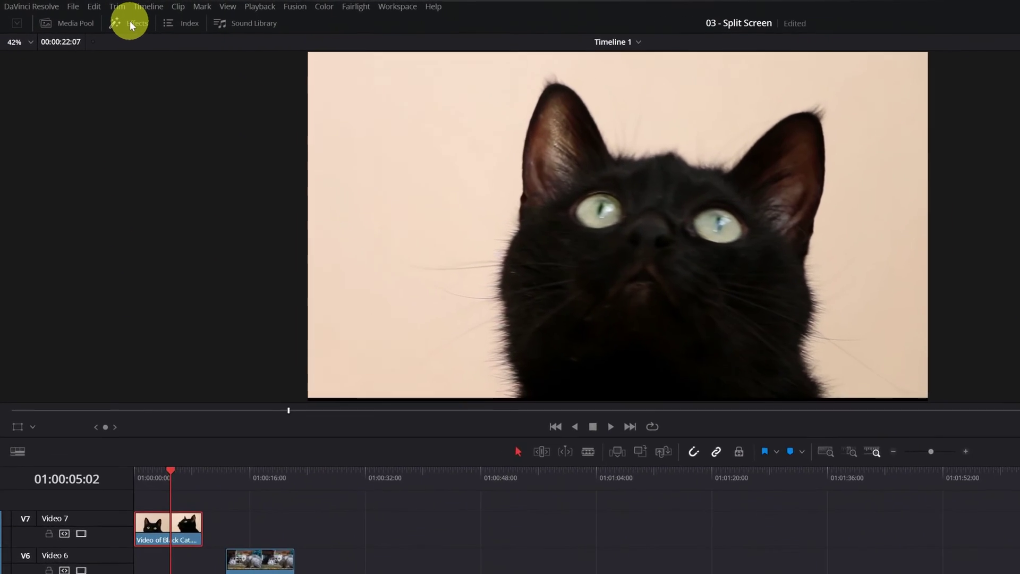
click(86, 19)
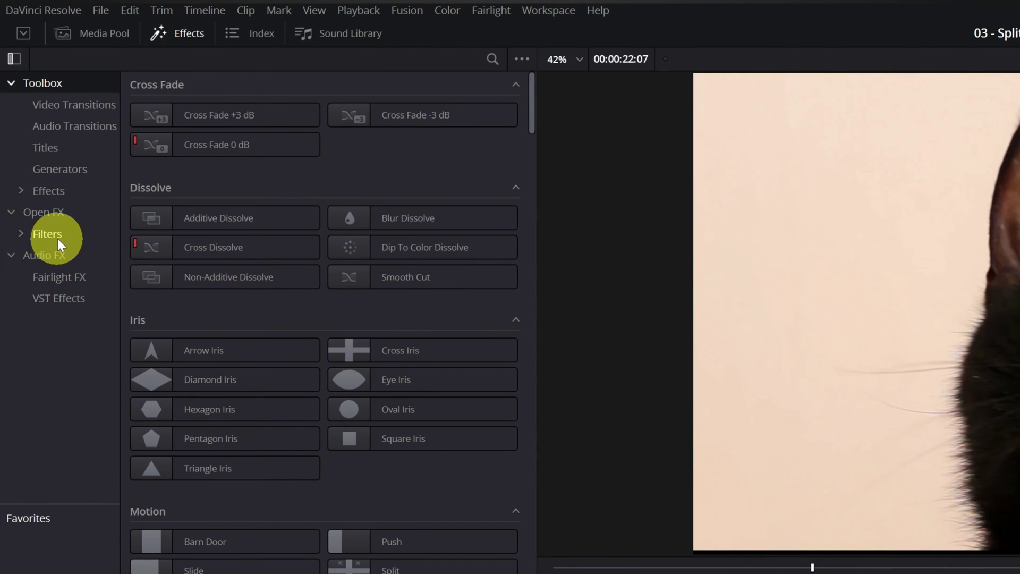
click(58, 235)
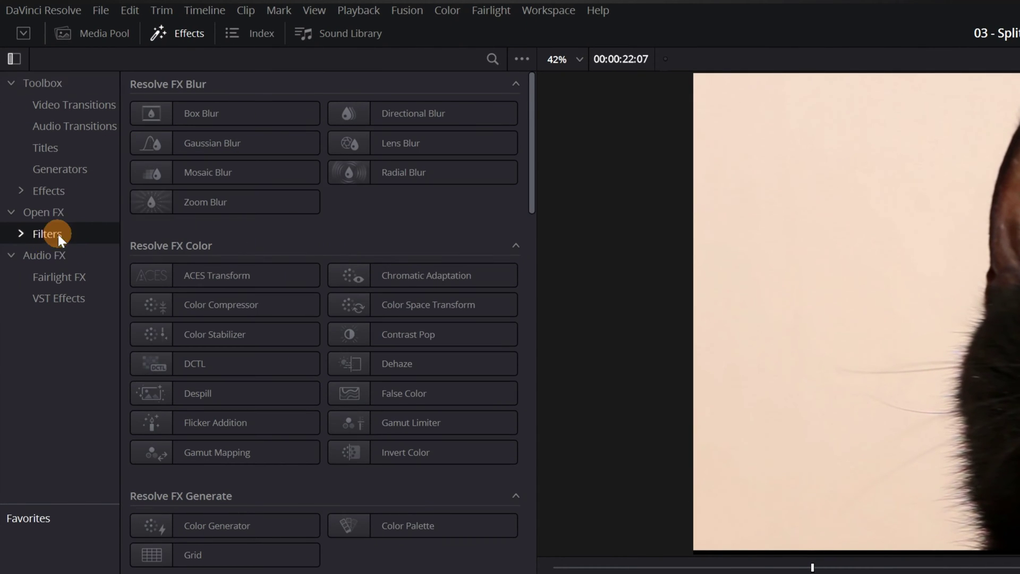
click(490, 62)
text(colla)
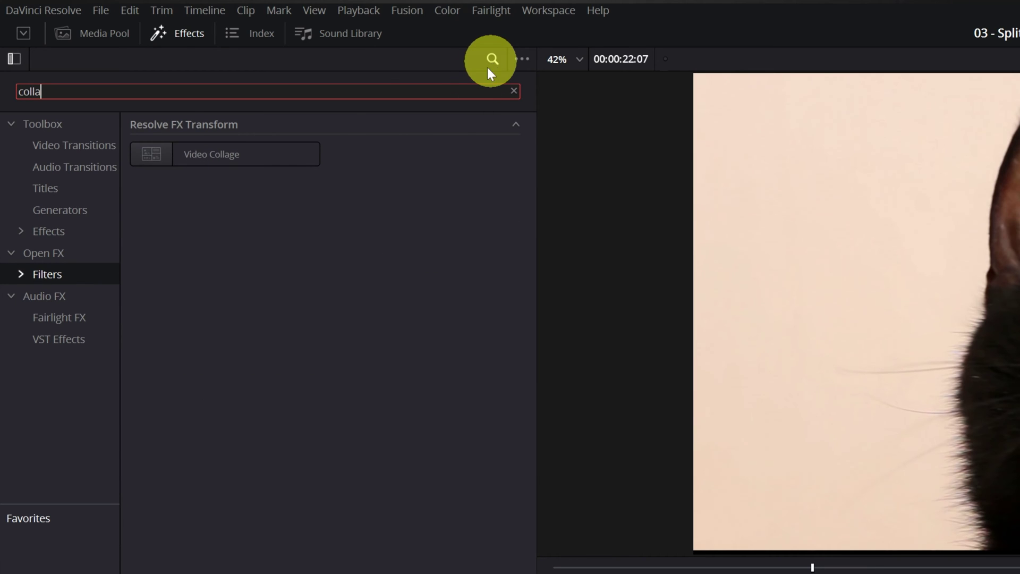
drag(191, 154, 192, 215)
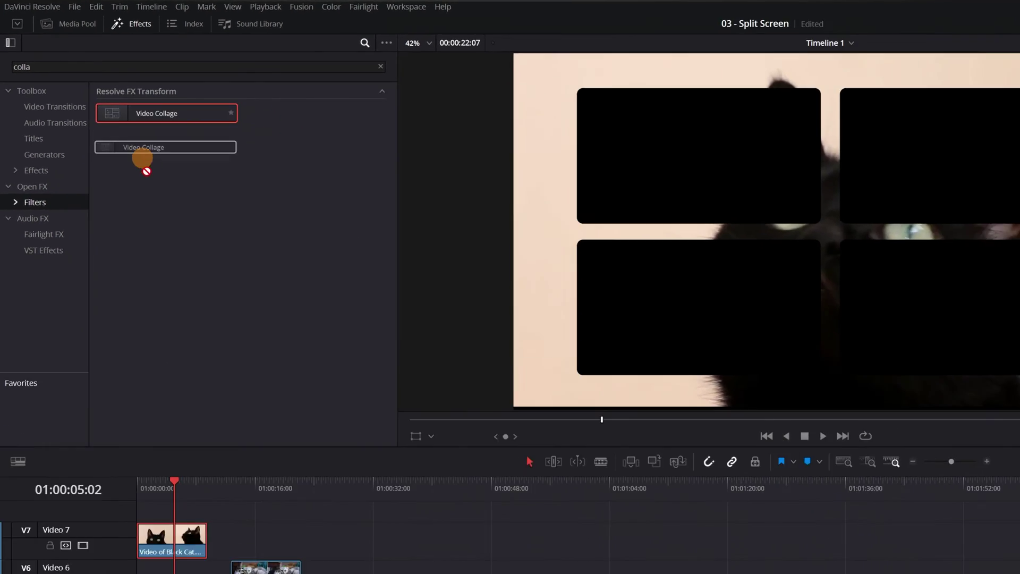
drag(142, 158, 166, 540)
drag(113, 364, 114, 364)
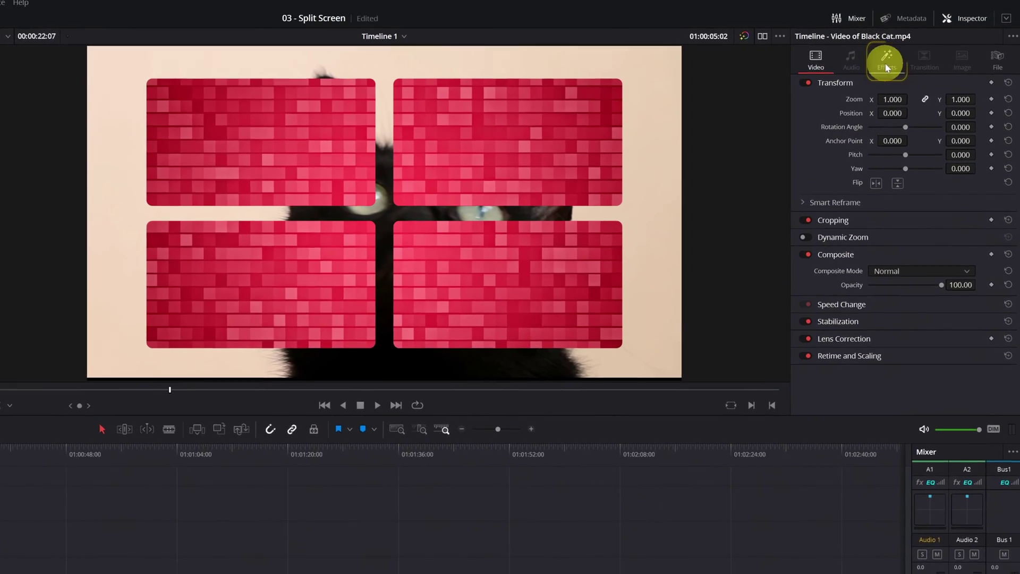
Set Video Collage to 3 columns, 2 rows, stagger 0.028/0.020, rounding 0.286 and 0.020 side margins.
click(911, 50)
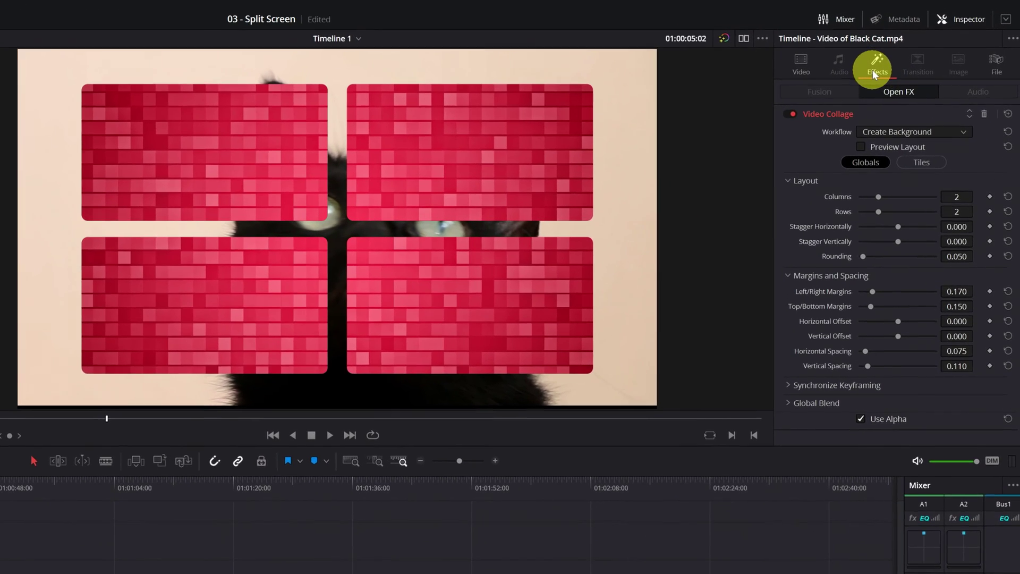
click(964, 18)
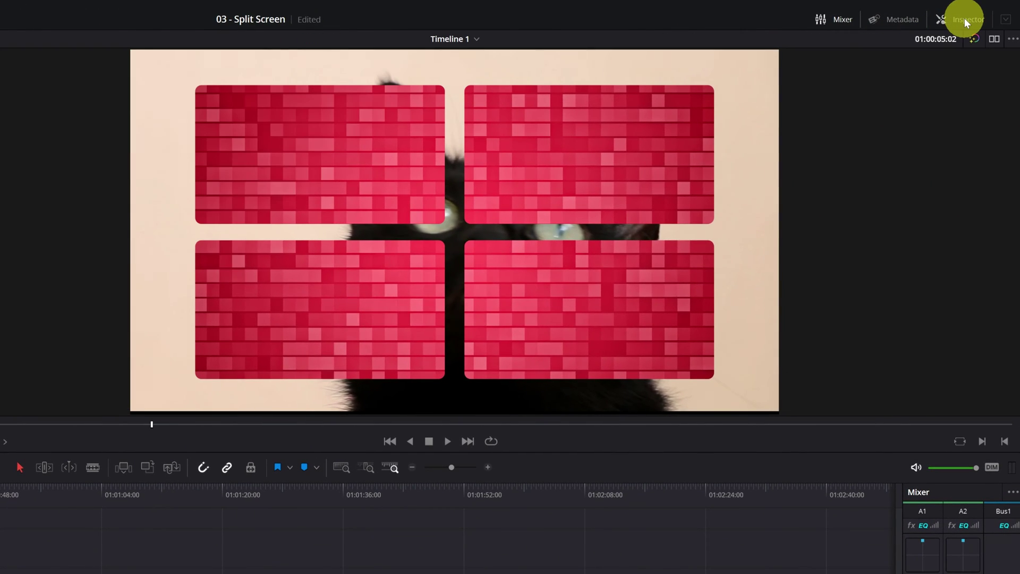
click(964, 18)
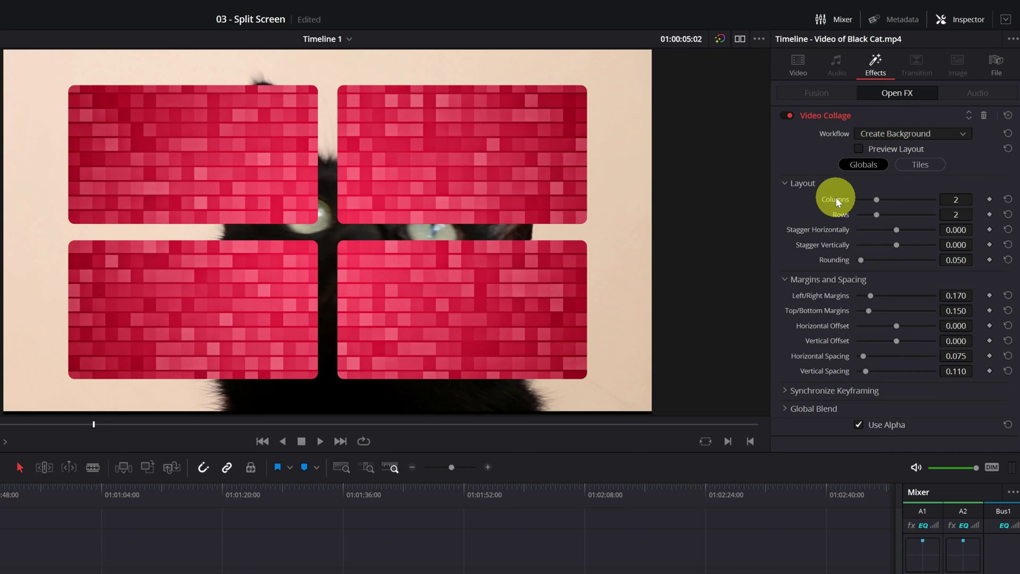
drag(959, 201, 952, 260)
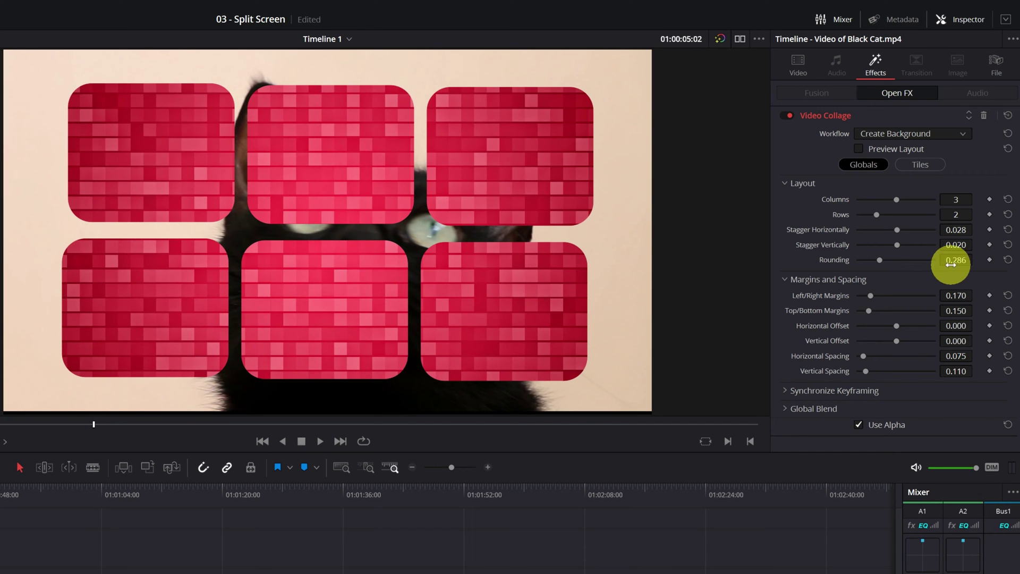
drag(954, 296, 828, 288)
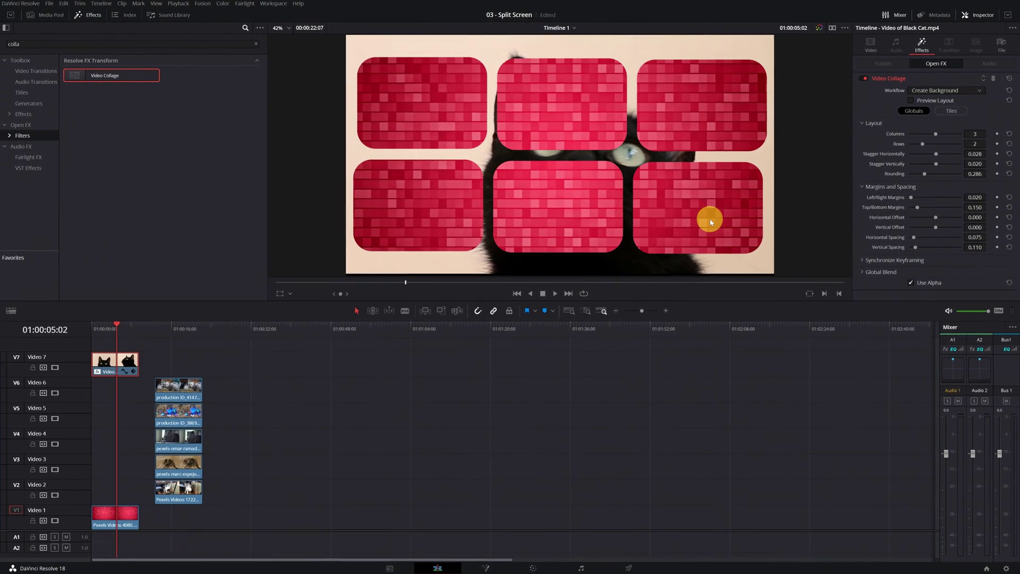
Close the Effects library and set the black cat clip's Video Collage Workflow to Create Tile.
click(89, 15)
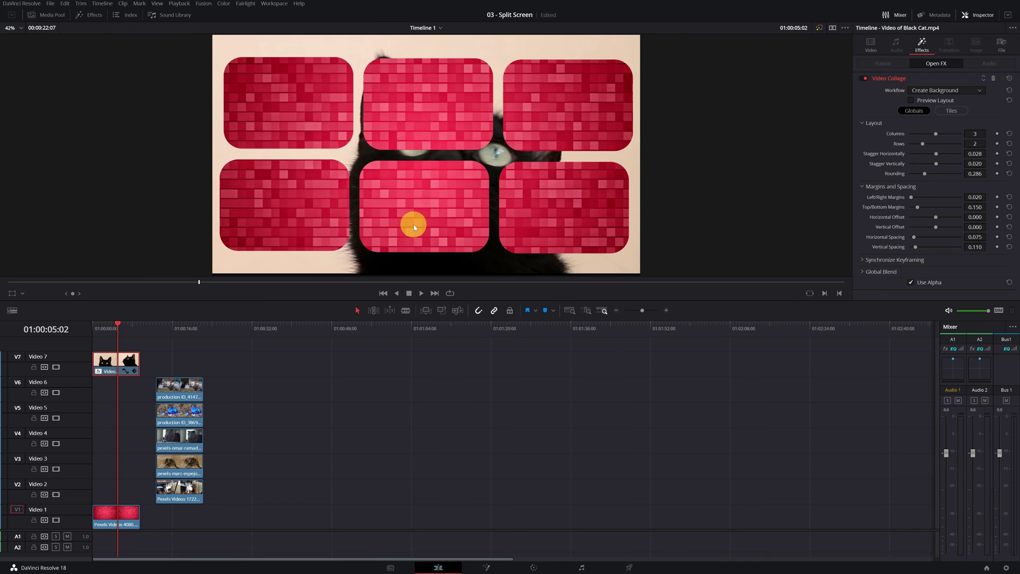
click(98, 369)
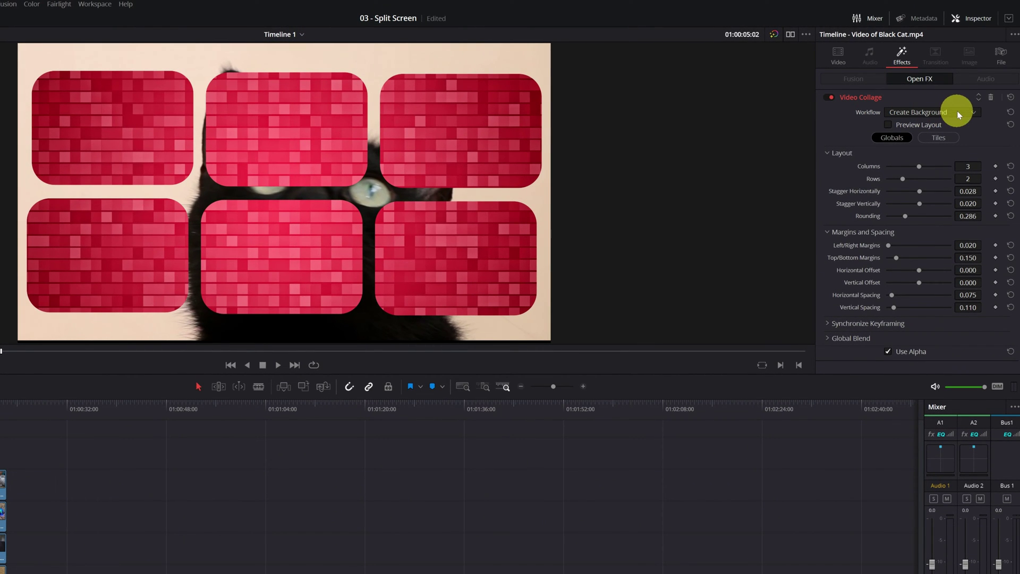
click(963, 111)
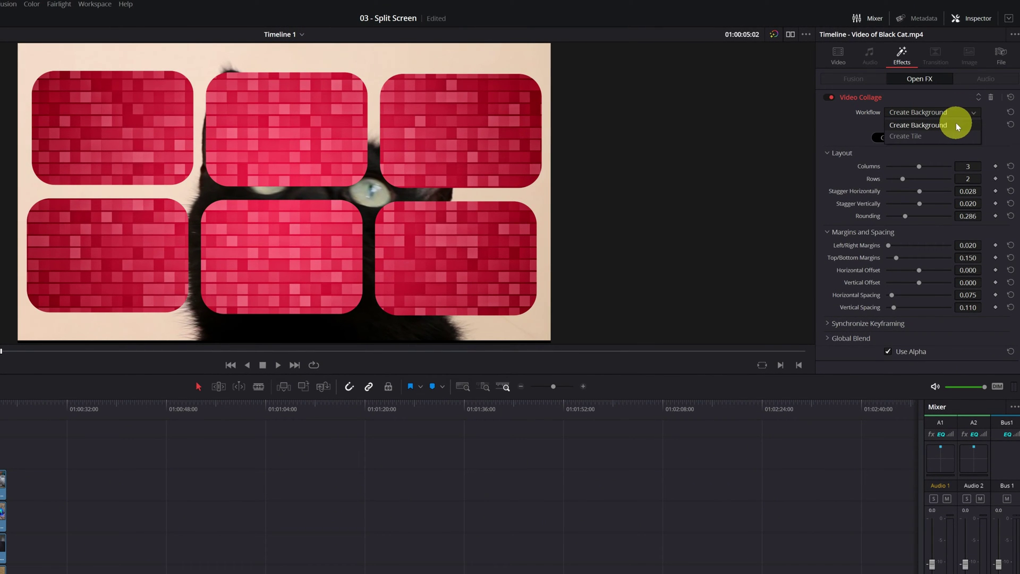
click(945, 136)
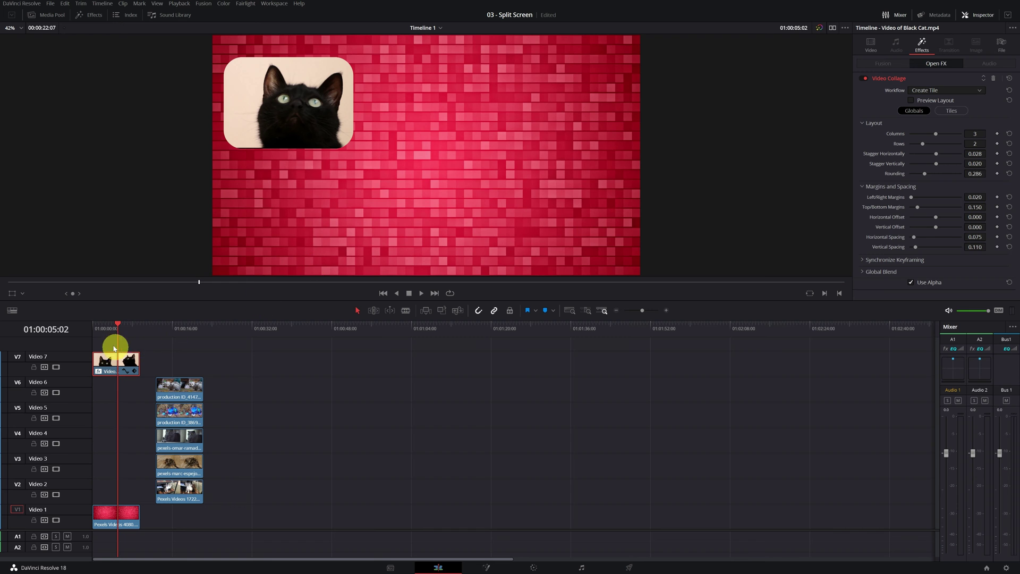
mouse_move(114, 333)
mouse_down()
mouse_move(95, 330)
mouse_move(114, 334)
mouse_up()
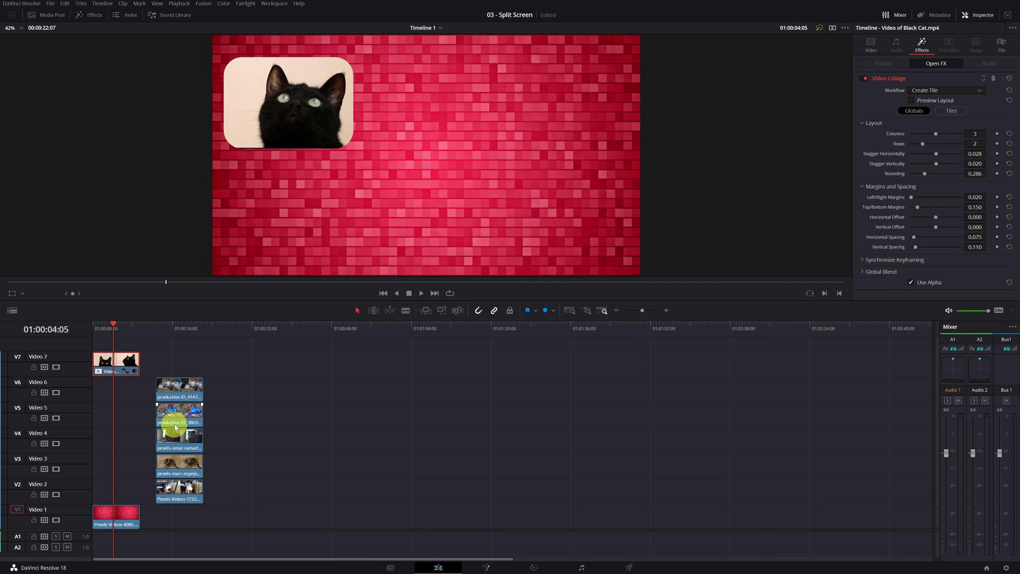
Copy the black cat clip and select the five cat clips on Video 2–6.
right_click(116, 365)
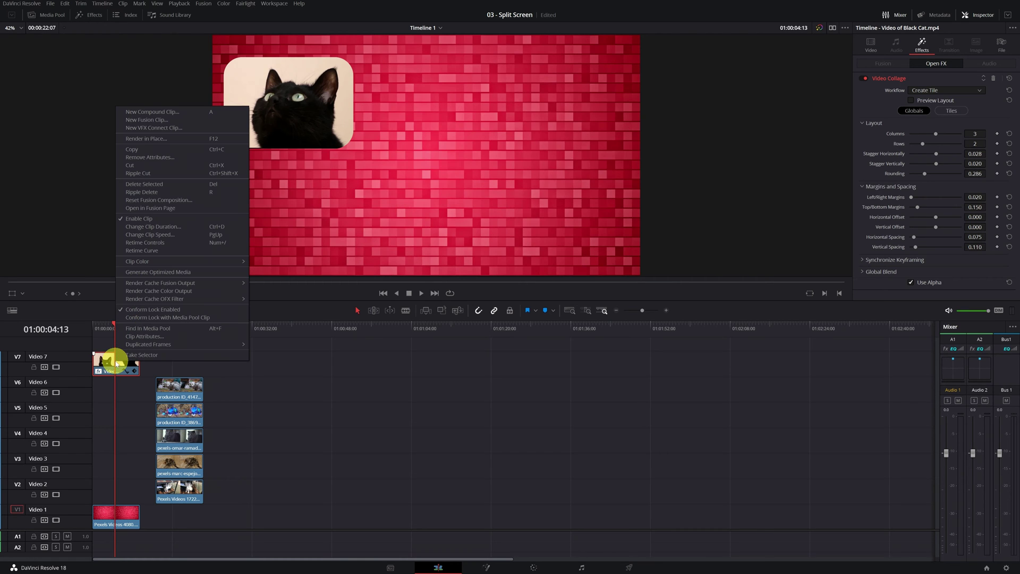
click(166, 152)
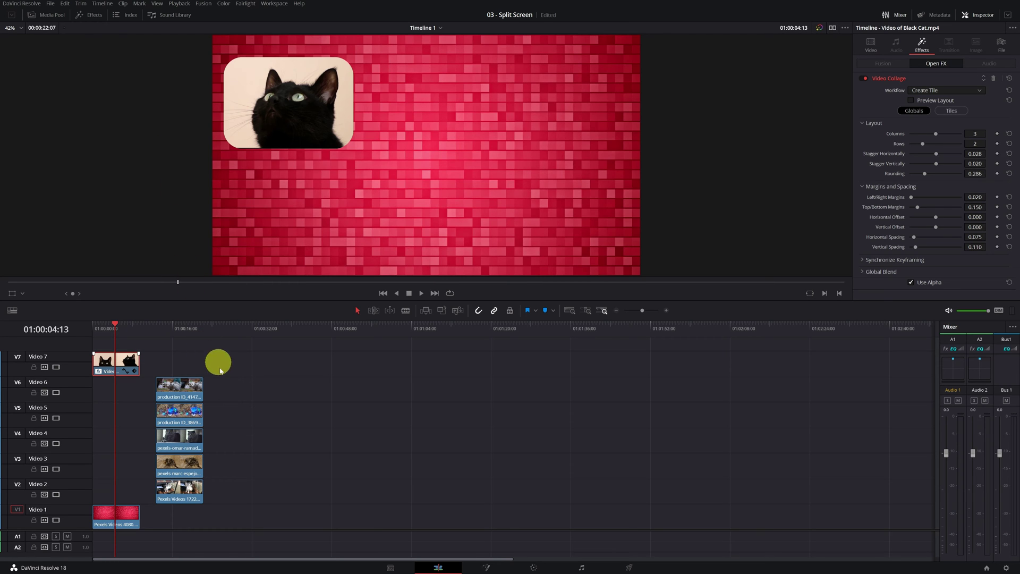
click(219, 388)
drag(210, 396, 158, 497)
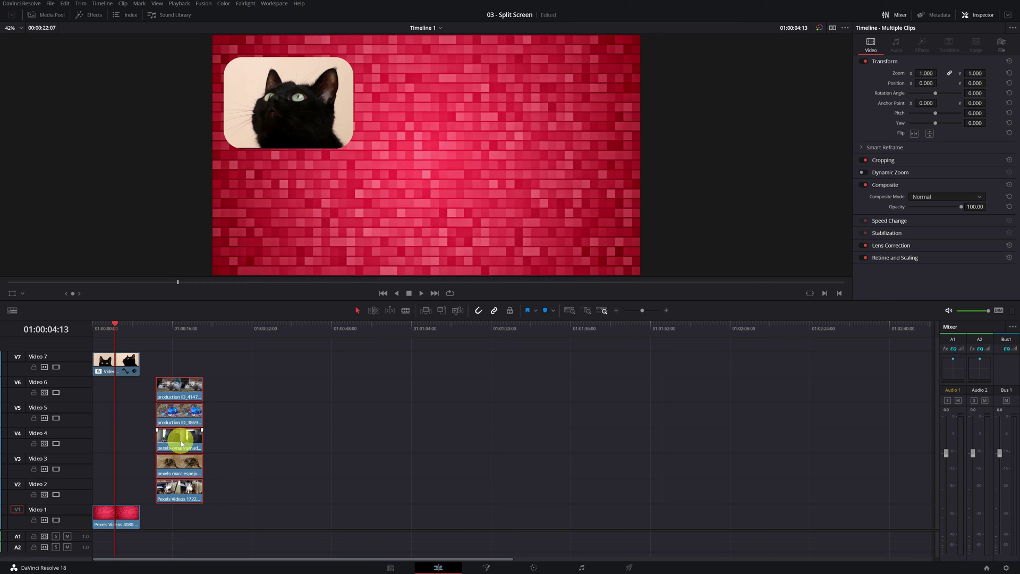
Paste Attributes onto the five clips with only Plugins checked.
right_click(182, 444)
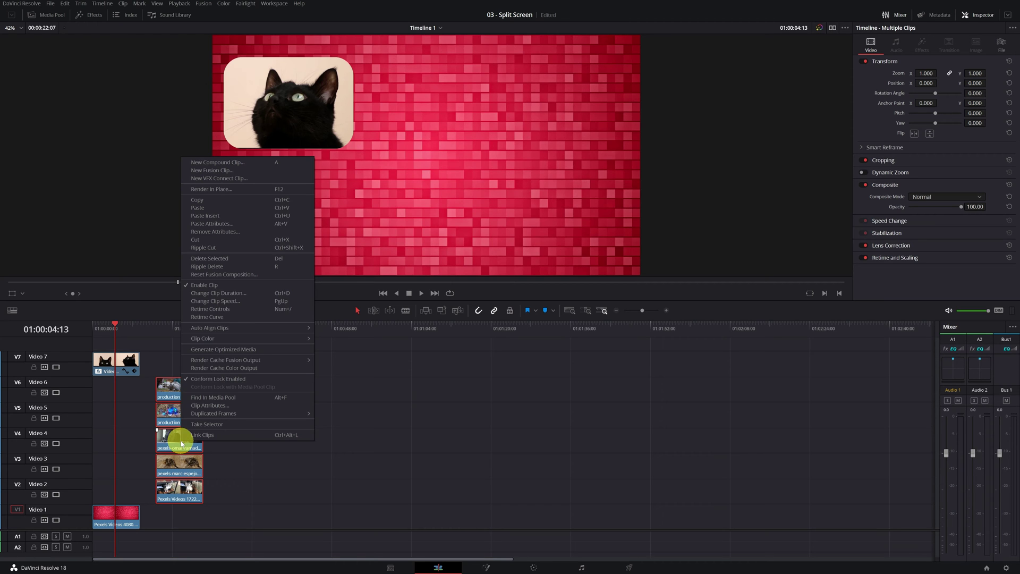
click(244, 224)
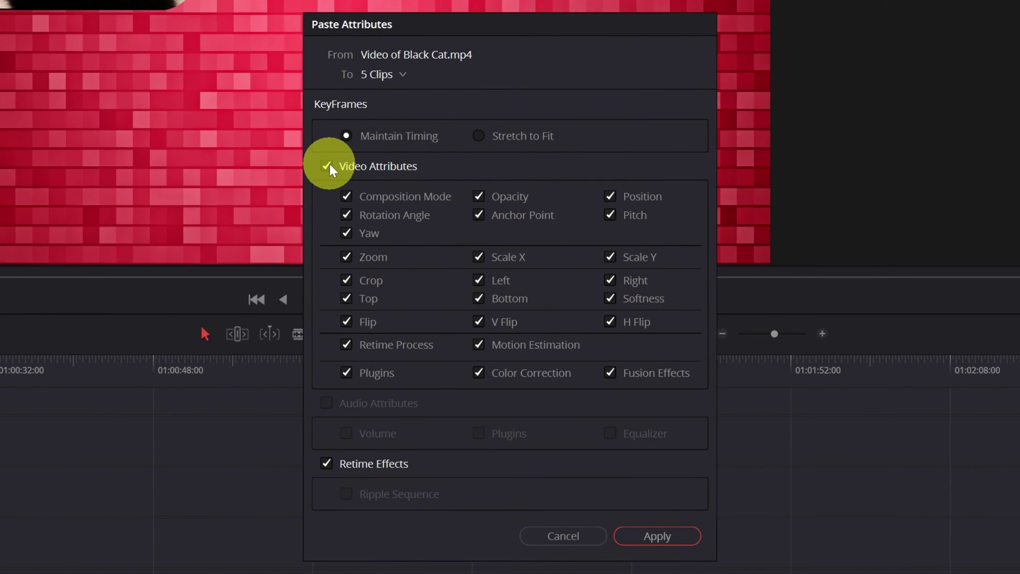
click(327, 167)
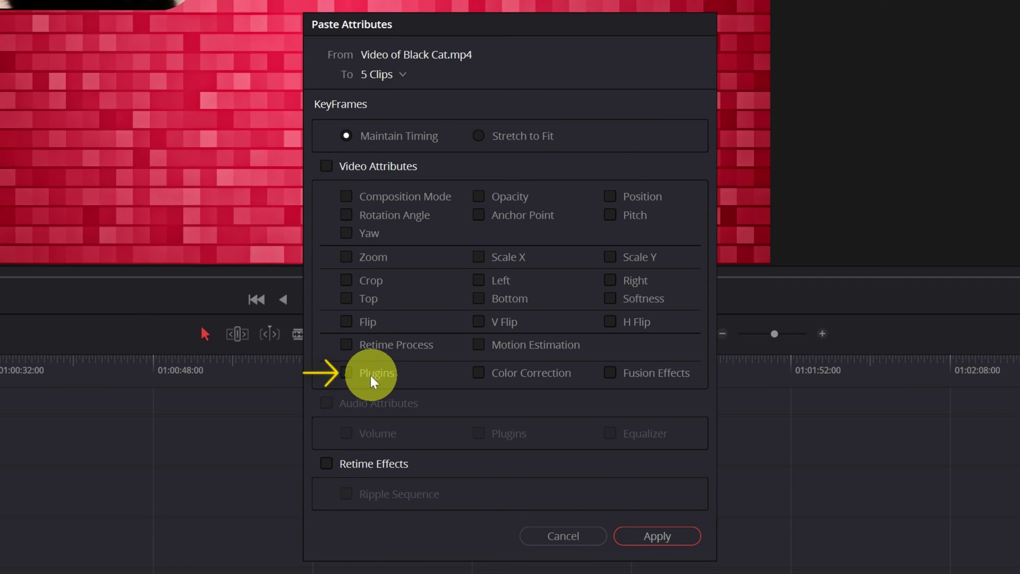
click(346, 372)
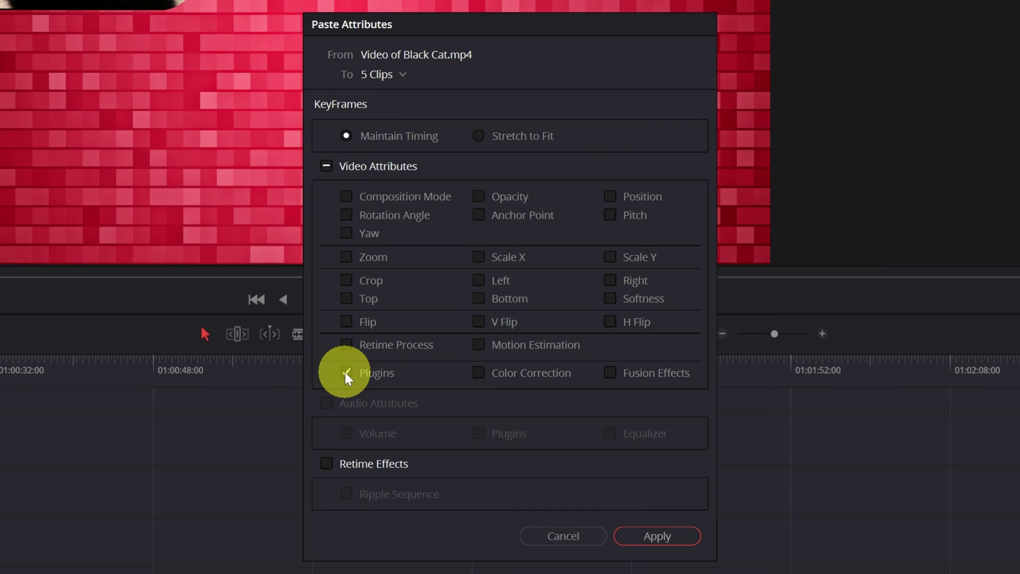
click(661, 535)
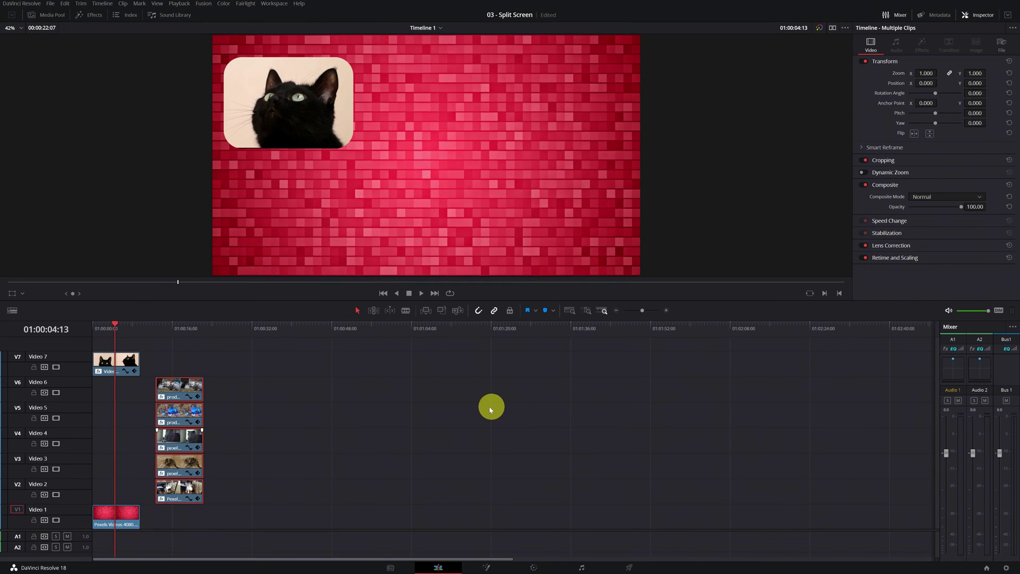
Scrub through the five clips to preview the grey cat's collage tile.
click(171, 327)
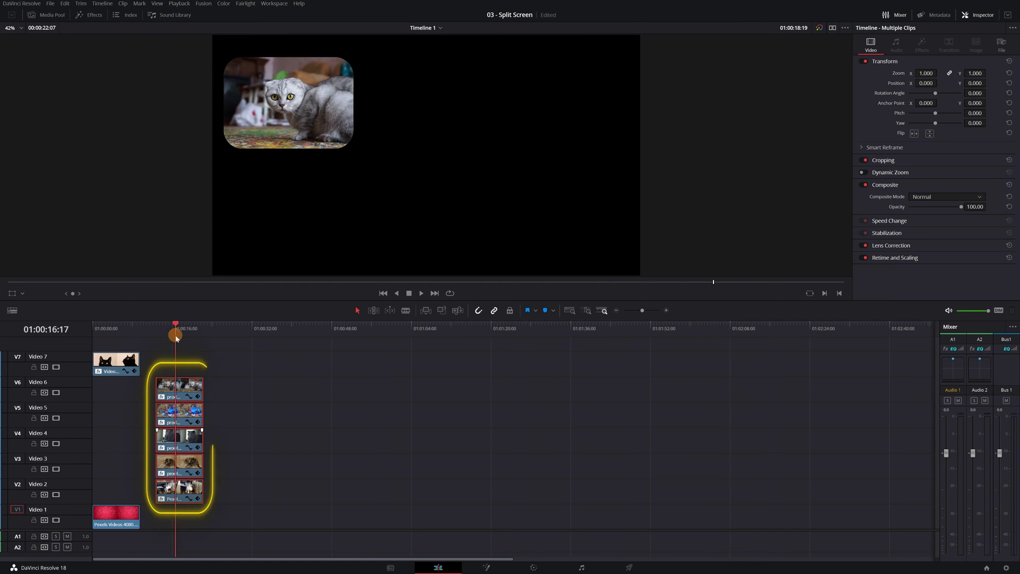
click(167, 336)
drag(167, 338, 179, 337)
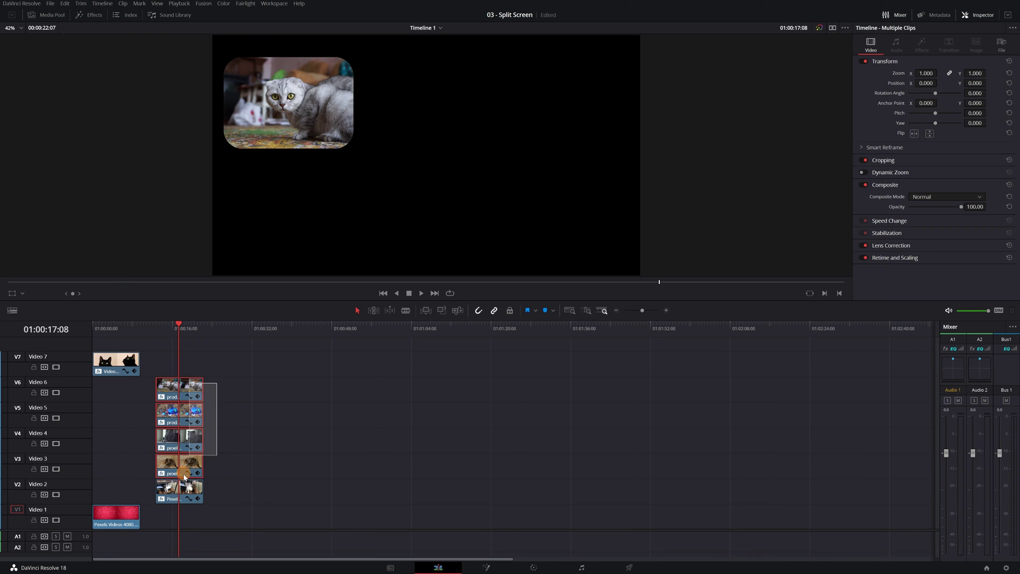
Drag the five clips to the timeline start and reselect the black cat clip on Video 7.
click(174, 496)
drag(170, 387, 102, 392)
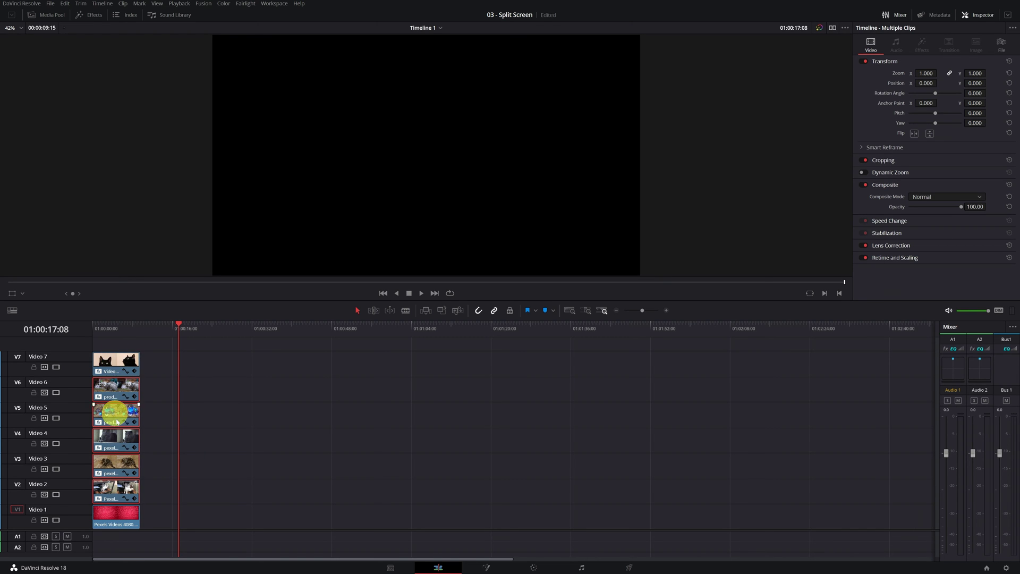
click(119, 326)
click(133, 360)
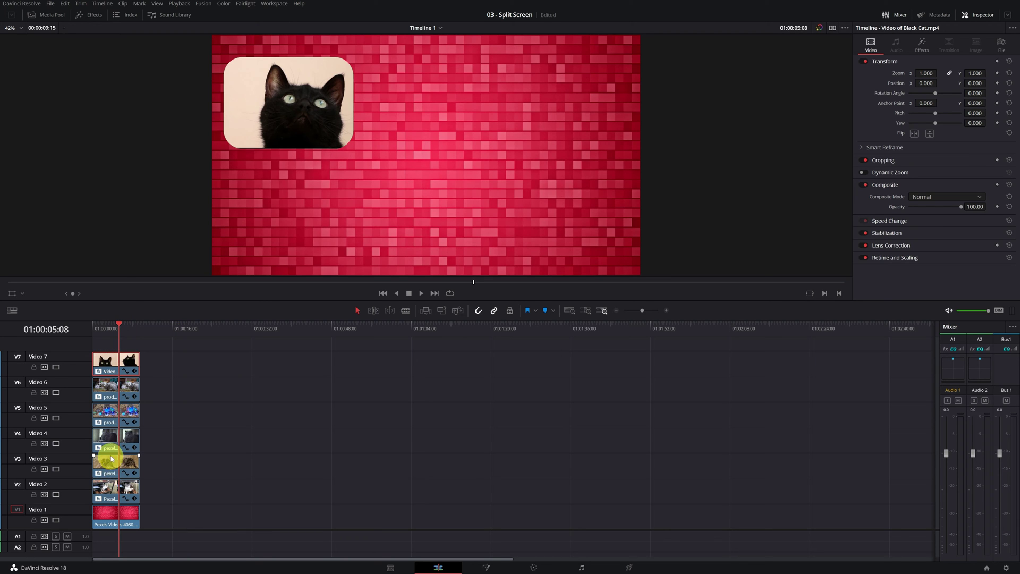
Assign the grey-and-white cat on Video 6 to Tile 2 and the blue-lights cat to Tile 3.
click(110, 391)
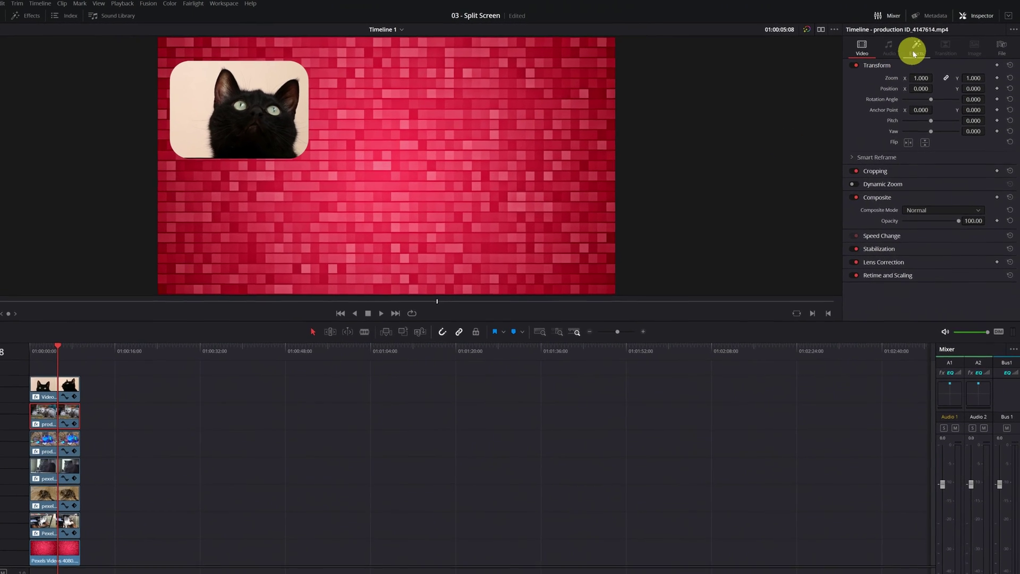
click(914, 53)
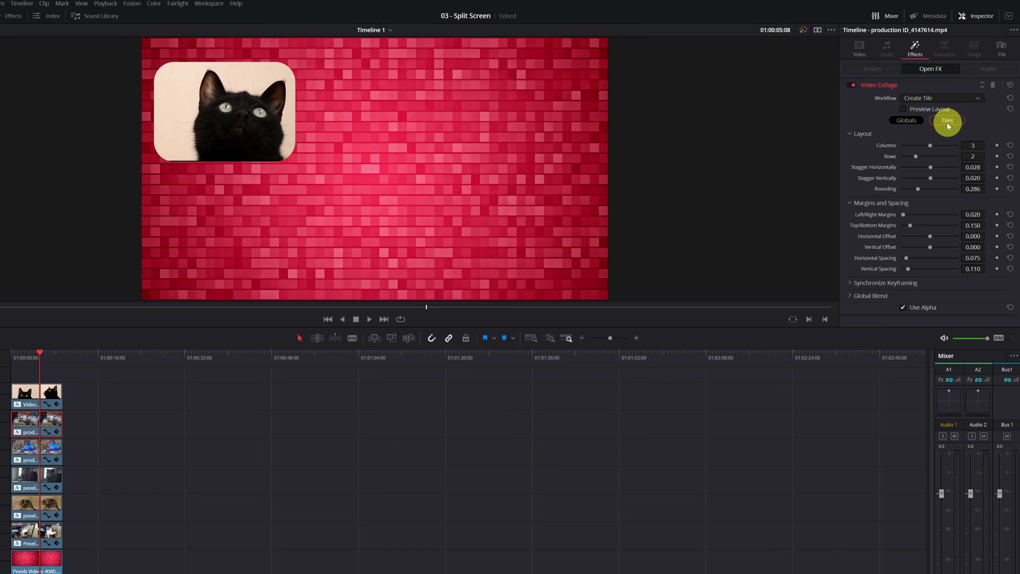
click(947, 120)
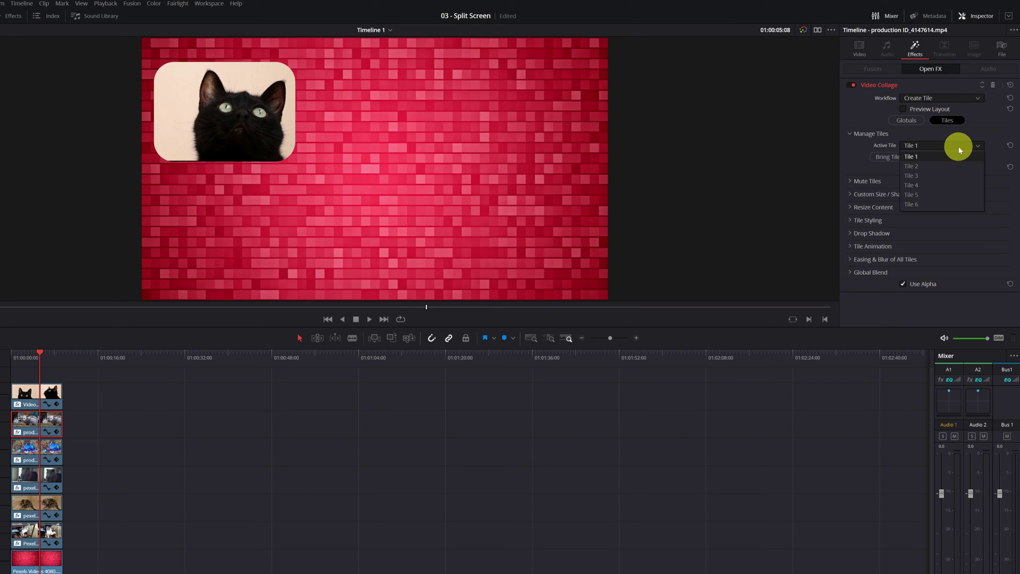
click(933, 165)
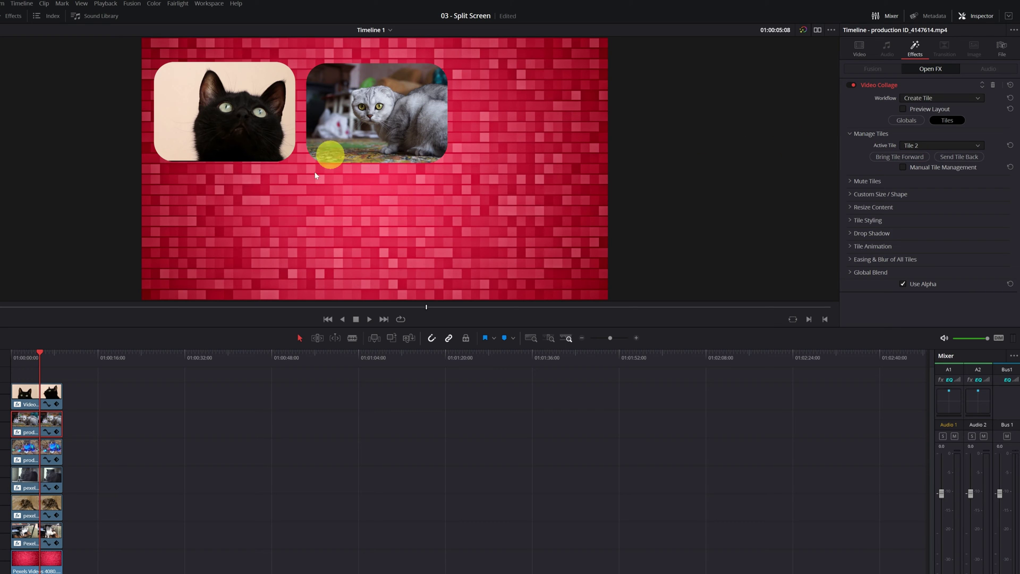
click(32, 447)
click(940, 145)
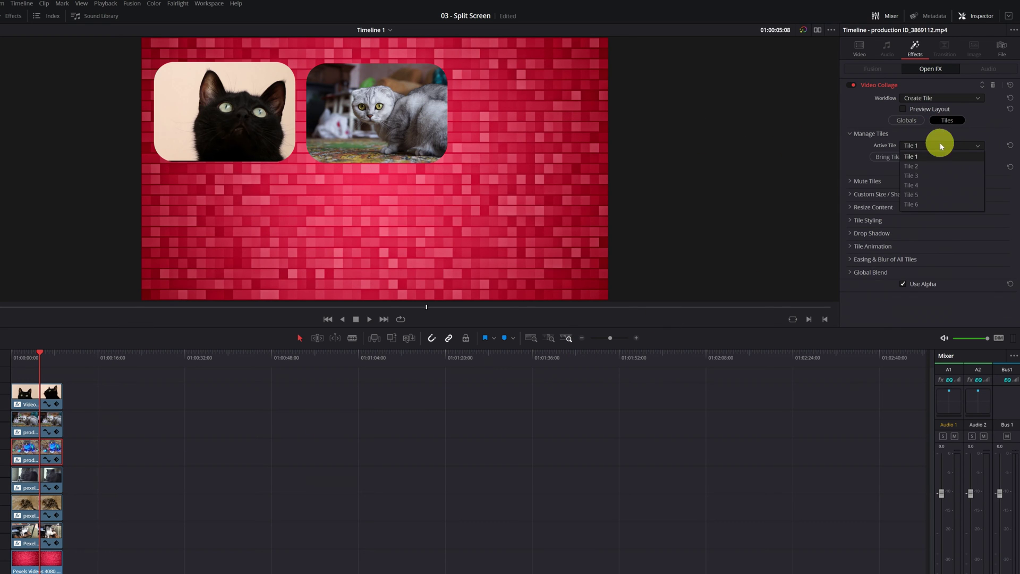
click(911, 176)
Assign the grey cat to Tile 4, the sleeping tabby to Tile 5 and the kitten to Tile 6.
click(34, 483)
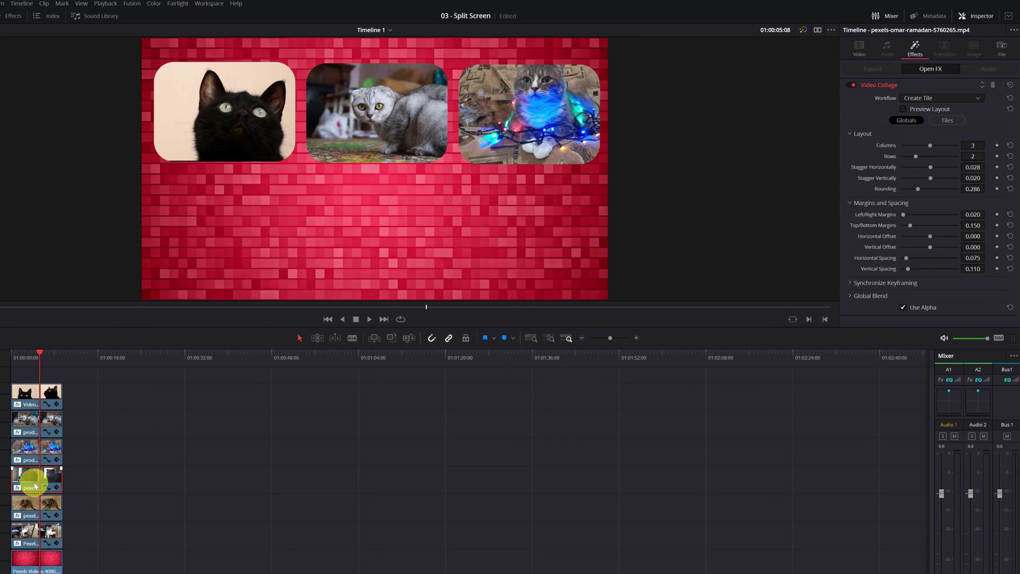
click(961, 136)
click(917, 180)
click(36, 510)
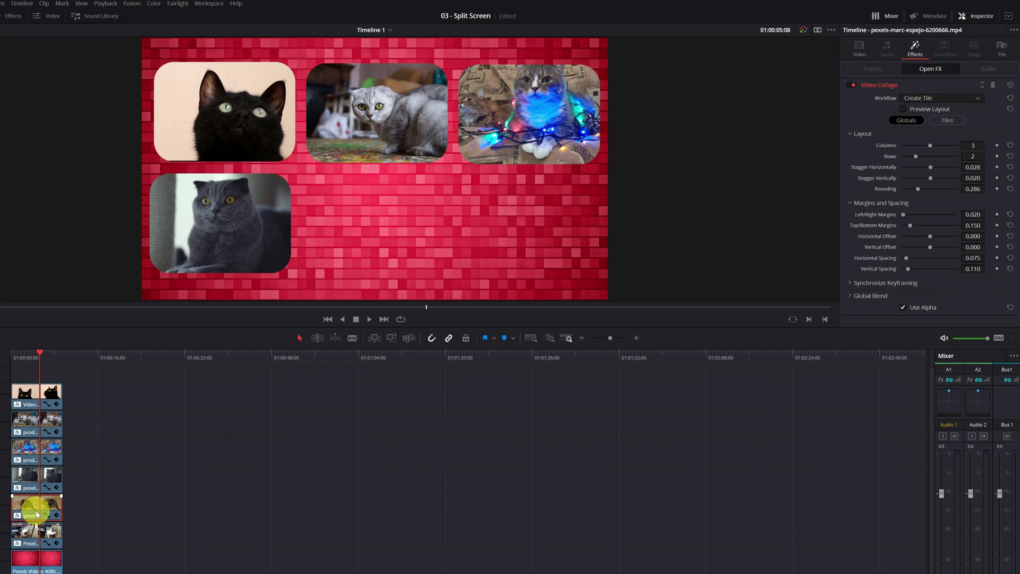
click(947, 120)
click(943, 145)
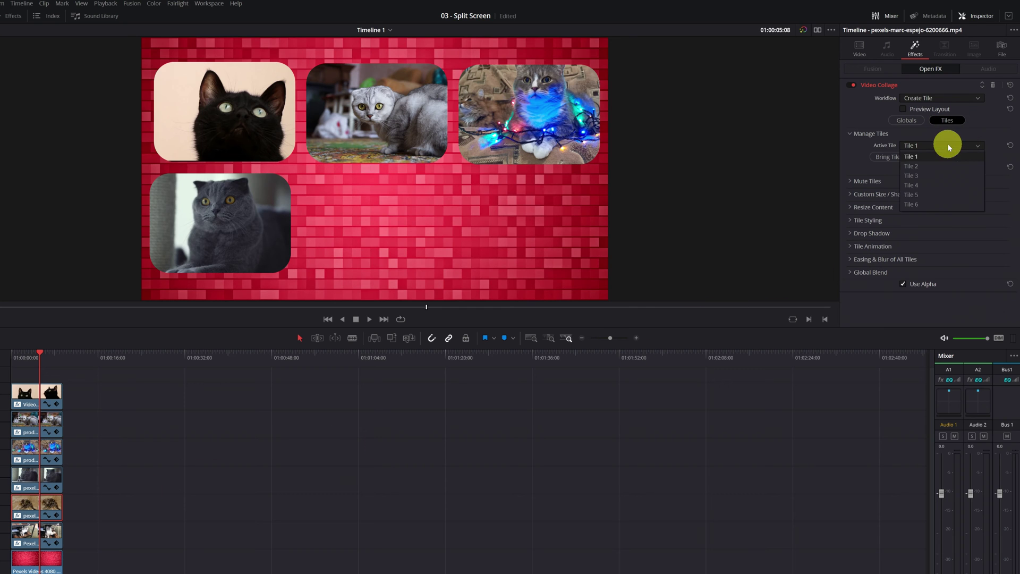
click(924, 196)
click(33, 536)
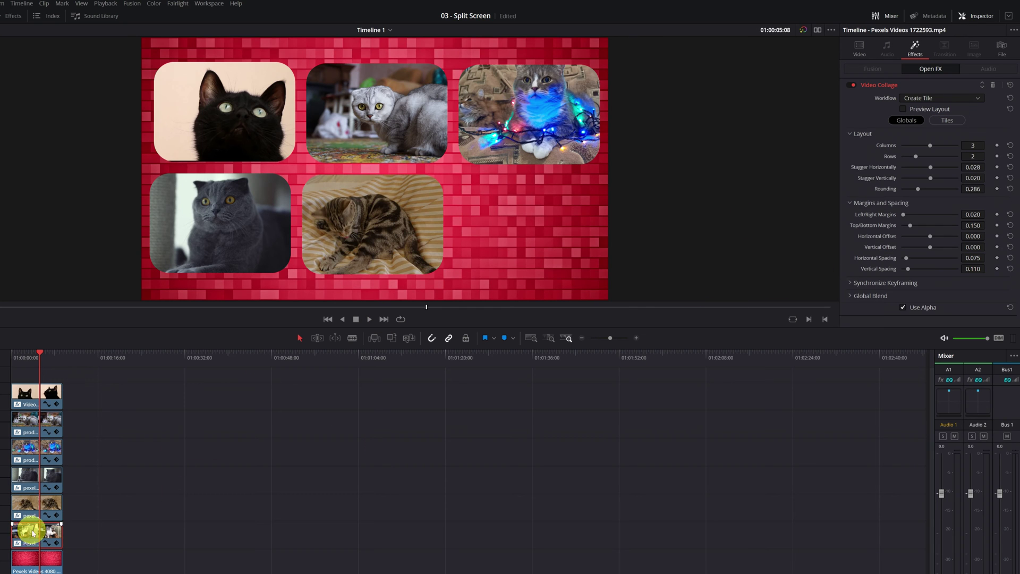
click(948, 120)
click(967, 142)
click(931, 184)
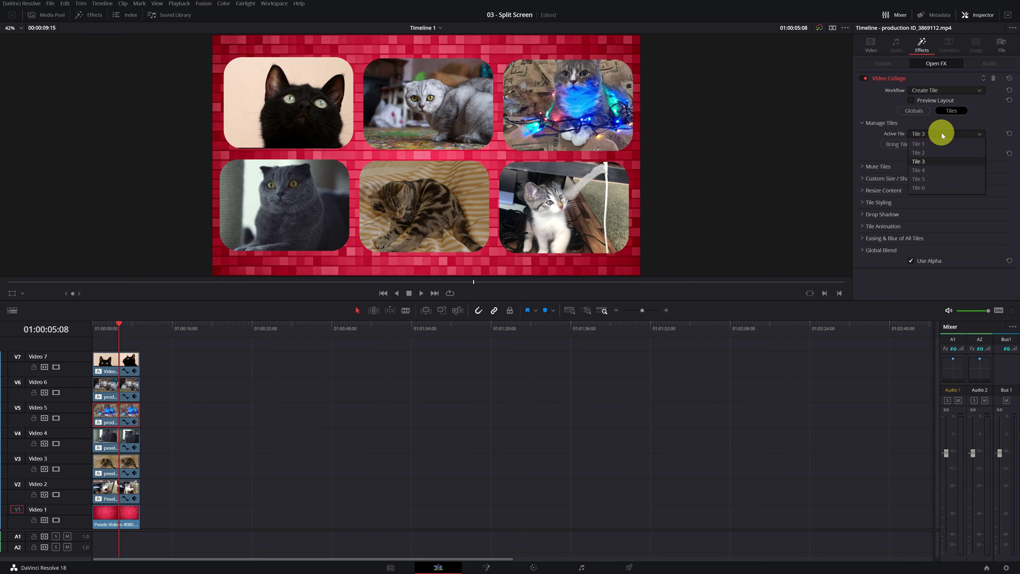
Set the blue-lights cat clip's Active Tile to Tile 5.
click(931, 180)
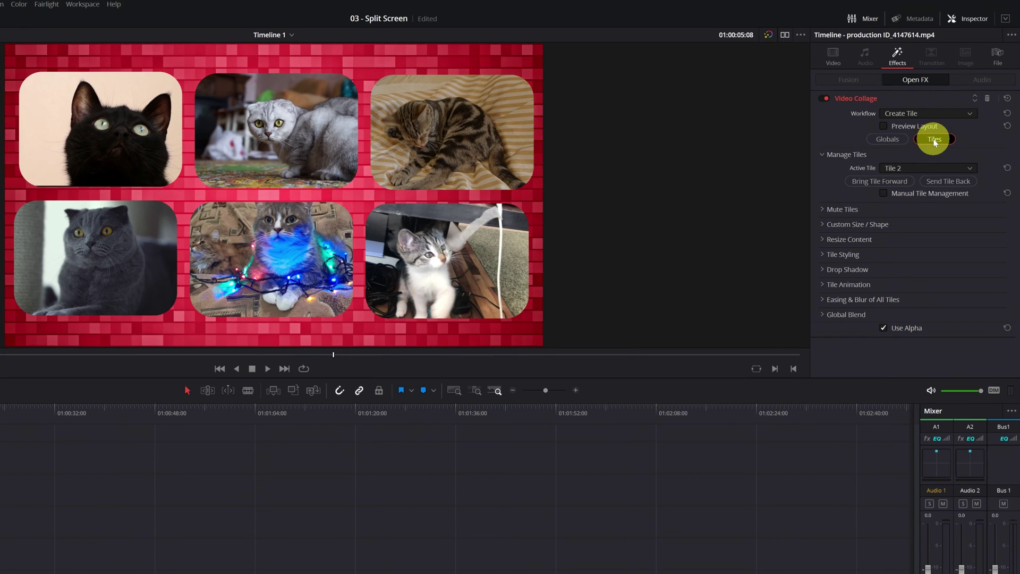
Give the grey-and-white cat's tile a yellow border with a negative value so it sits inside.
click(822, 254)
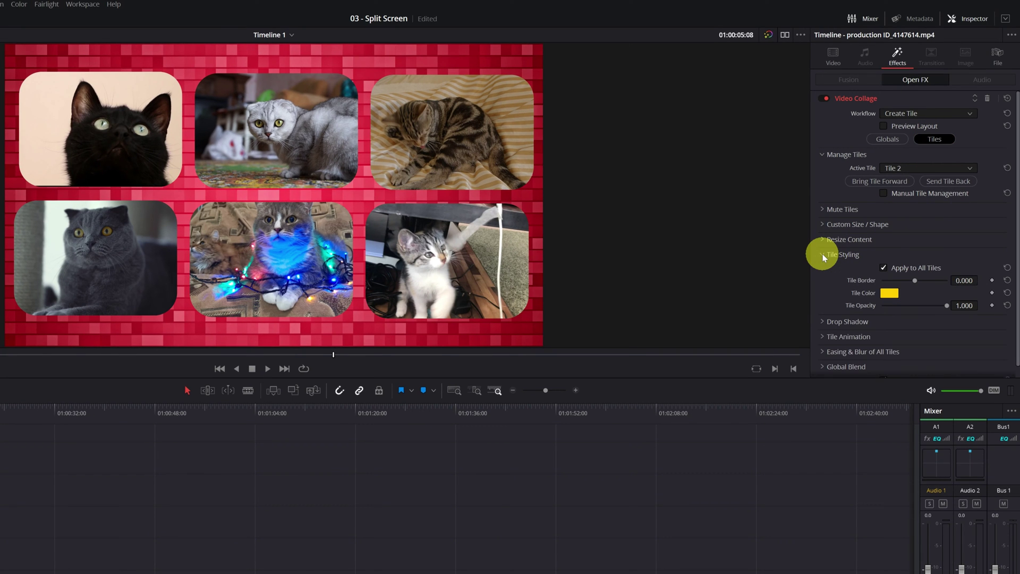
drag(956, 280, 972, 280)
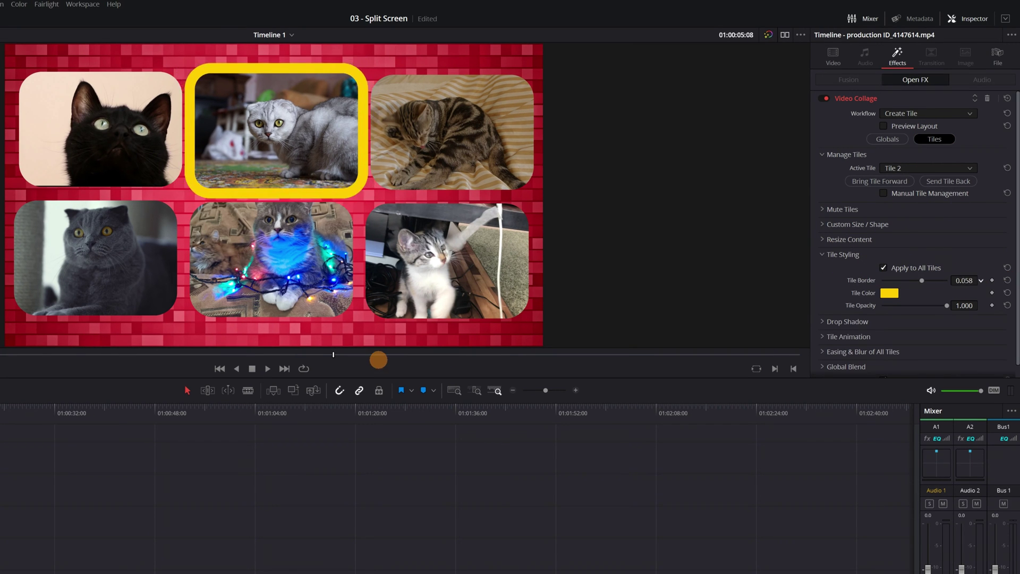
drag(379, 360, 292, 360)
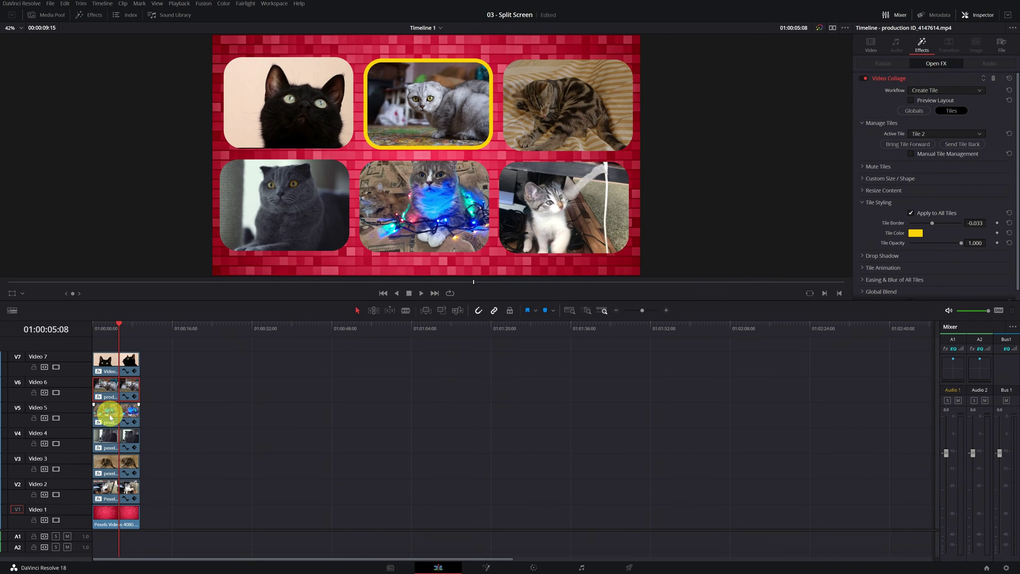
Add drop shadows to all tiles at strength 0.899, angle 59.9 and distance 0.025.
click(110, 418)
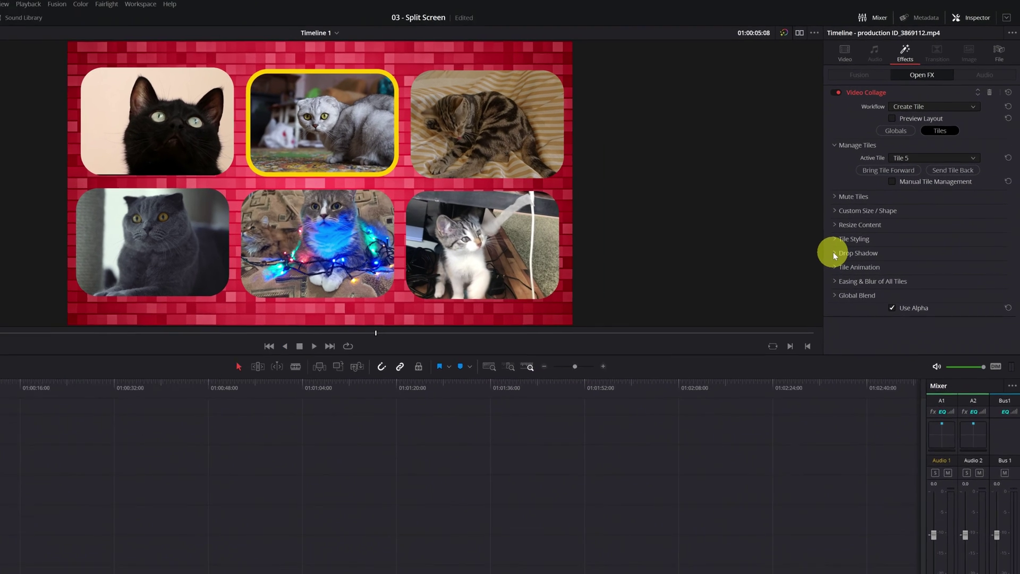
click(834, 254)
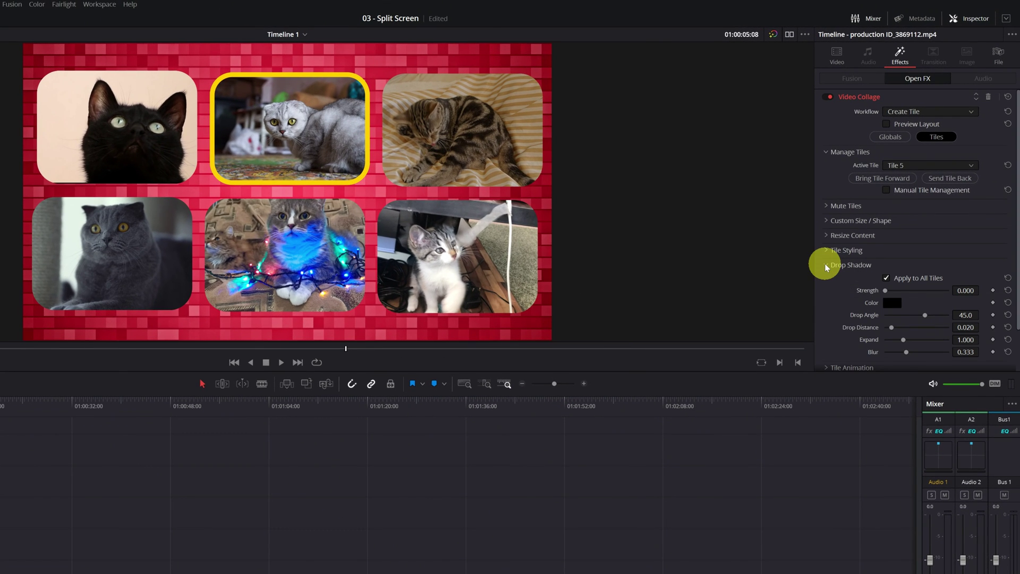
drag(884, 292, 890, 325)
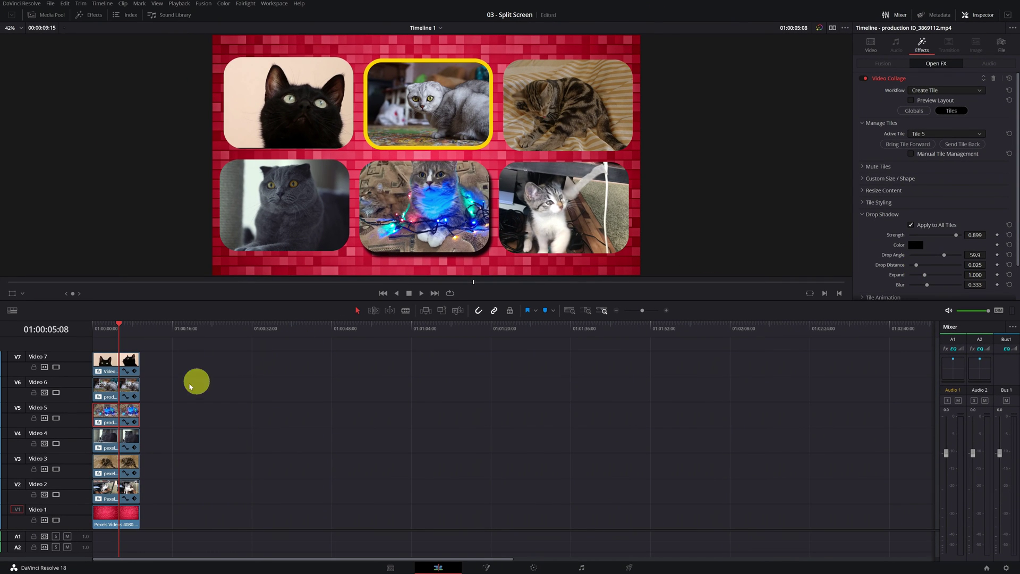
Set the collage Tile Animation to Intro Only, keeping Fly Right and Shrink.
click(120, 365)
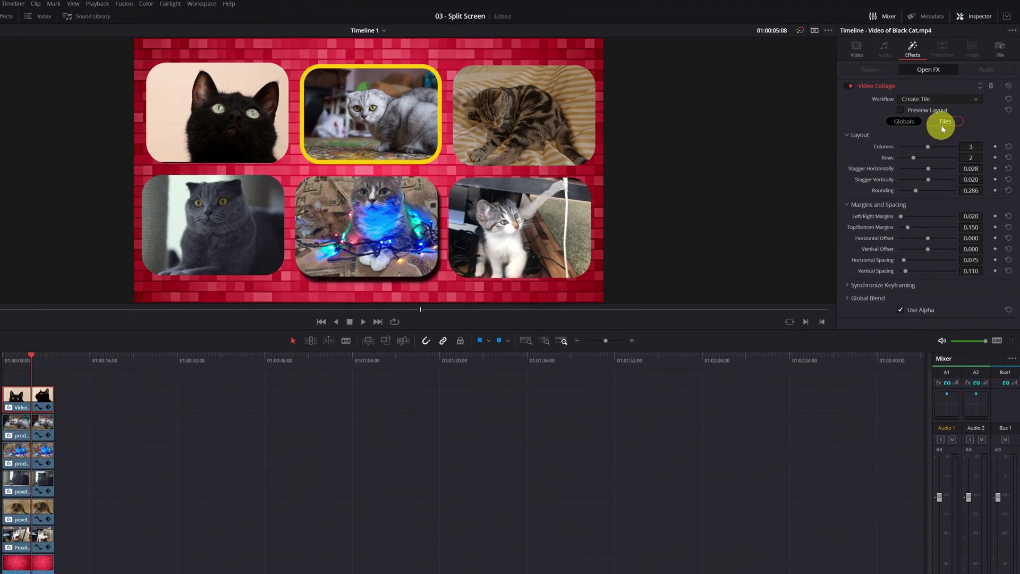
click(951, 110)
click(818, 287)
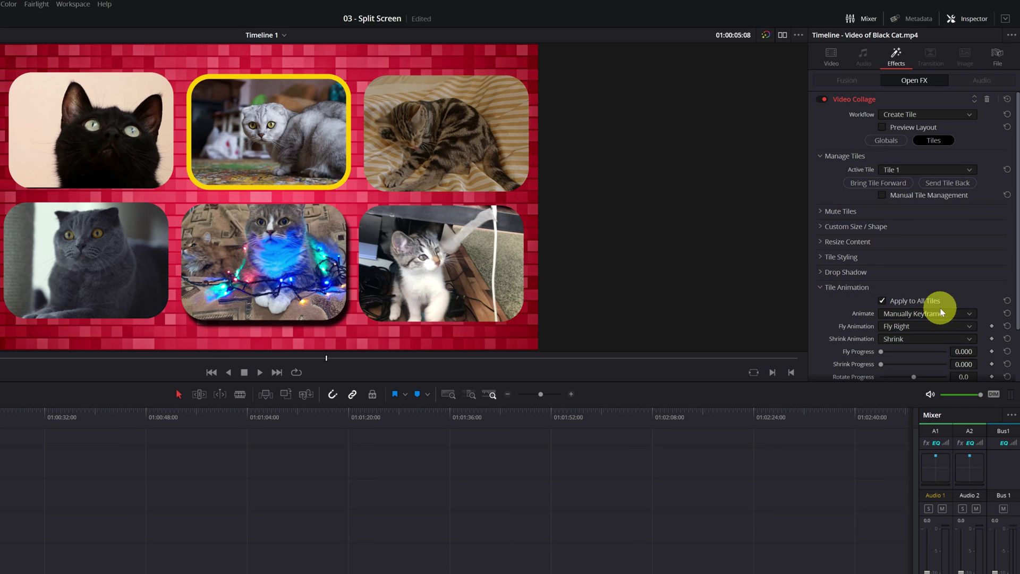
click(954, 314)
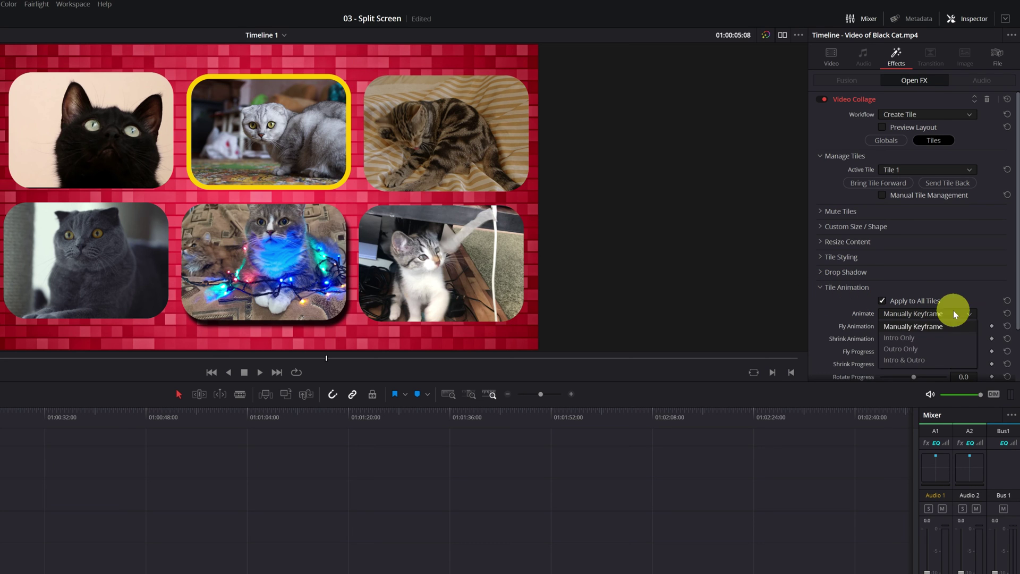
click(913, 339)
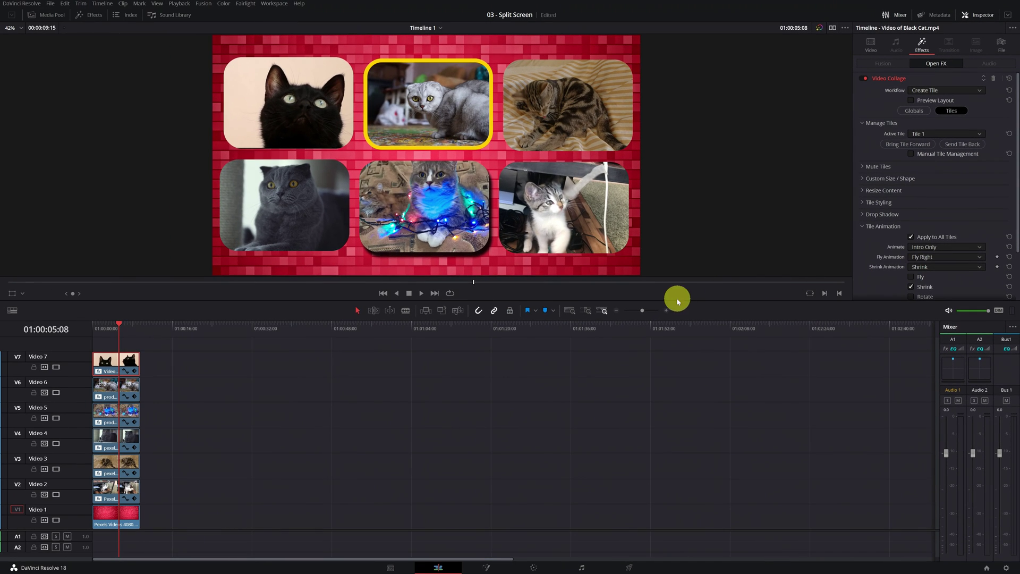
Preview the tile intro animation from the start of the timeline.
drag(119, 336, 85, 335)
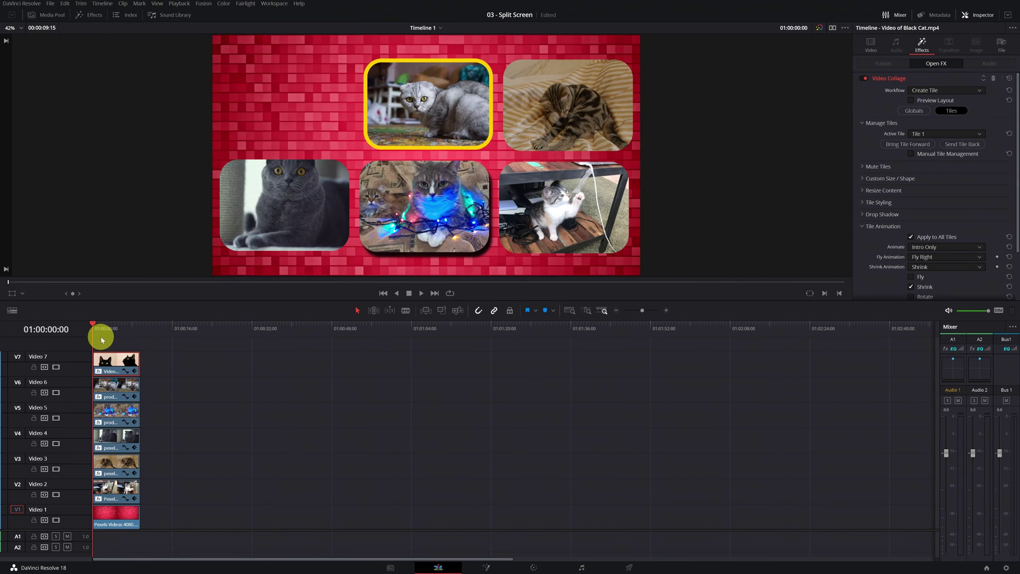
key(space)
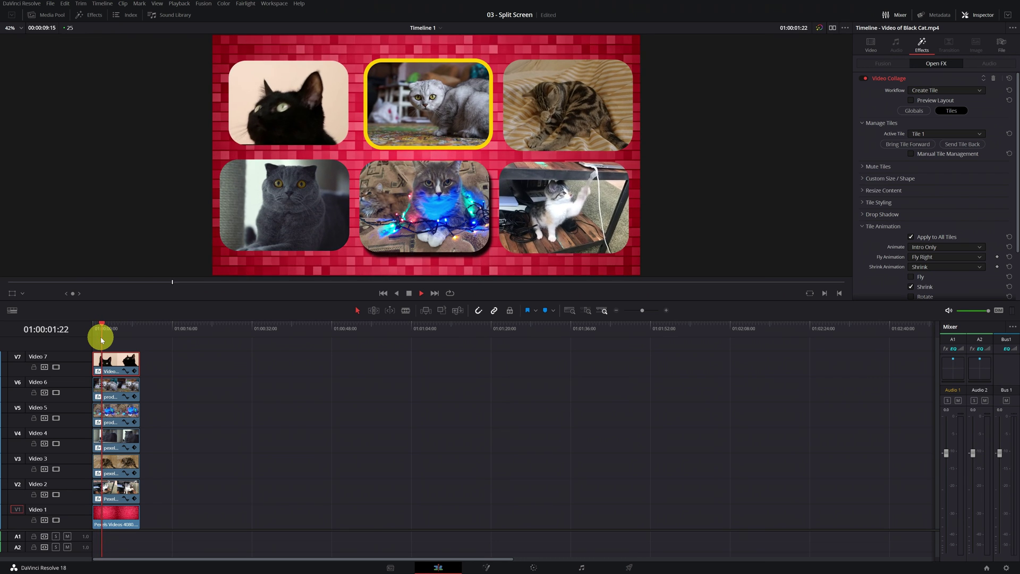
key(space)
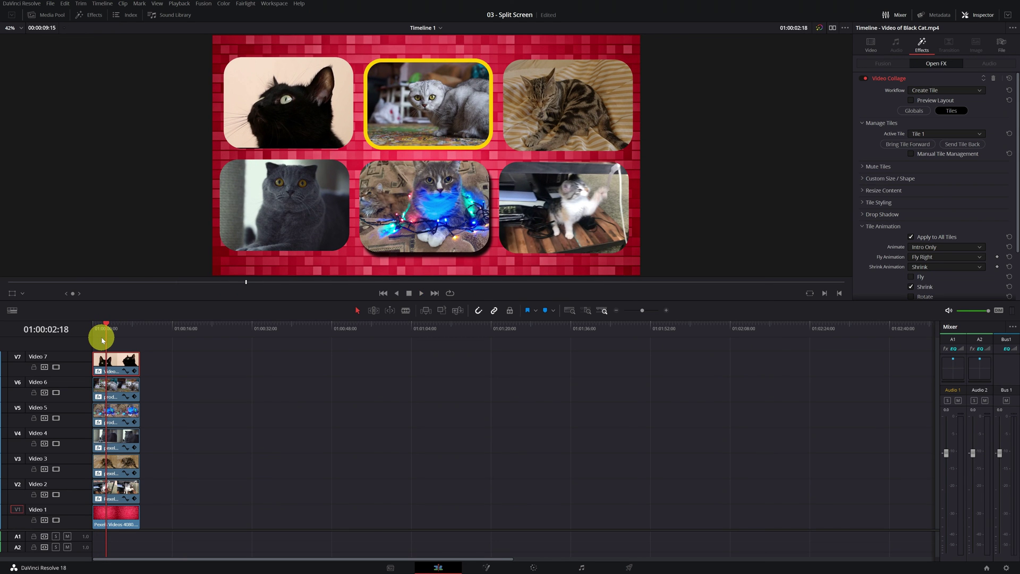
Move the red background clip aside and drop the teal water clip onto Video 1.
click(112, 514)
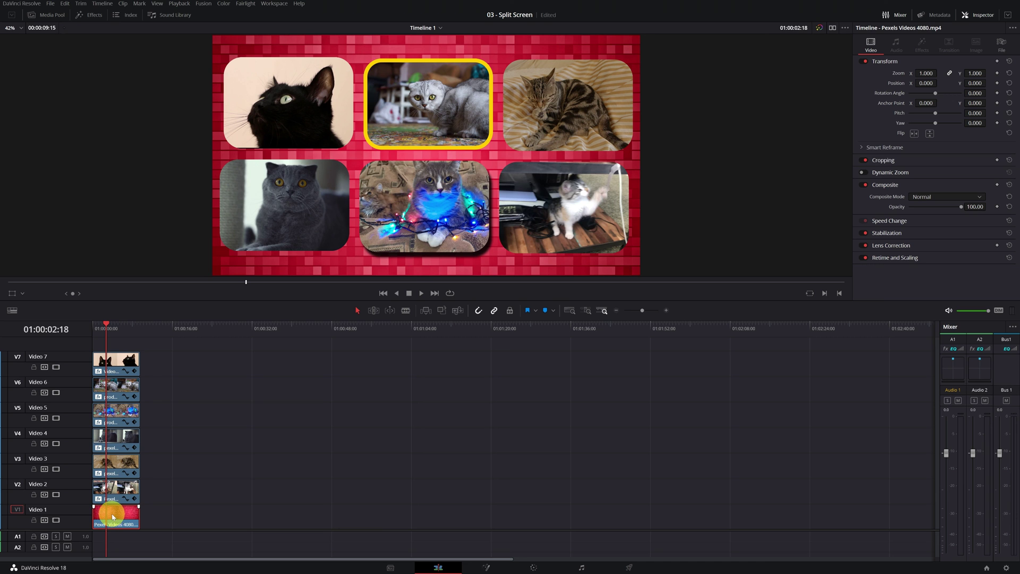
drag(113, 516, 222, 513)
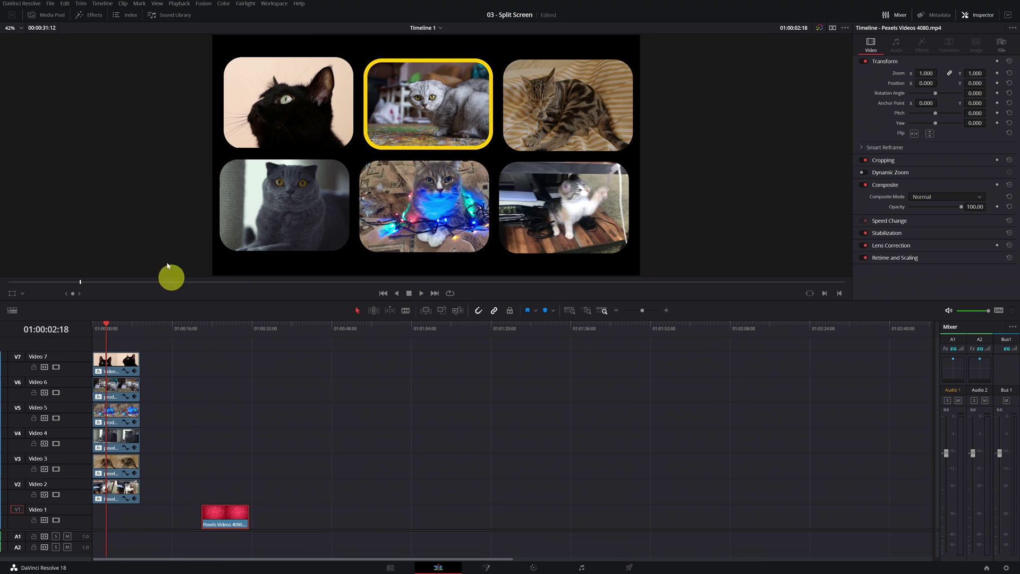
click(62, 16)
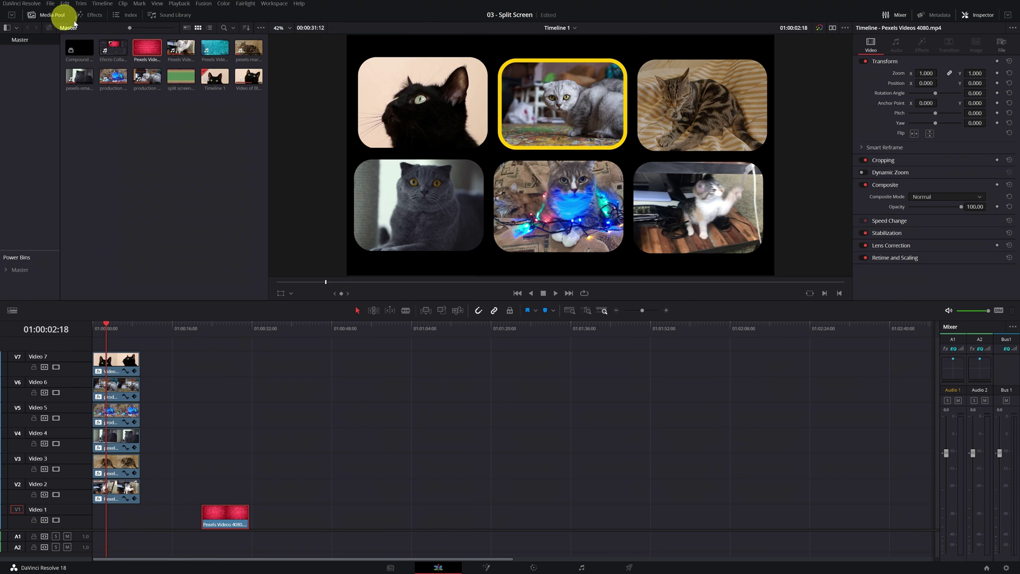
click(209, 47)
drag(207, 119, 196, 521)
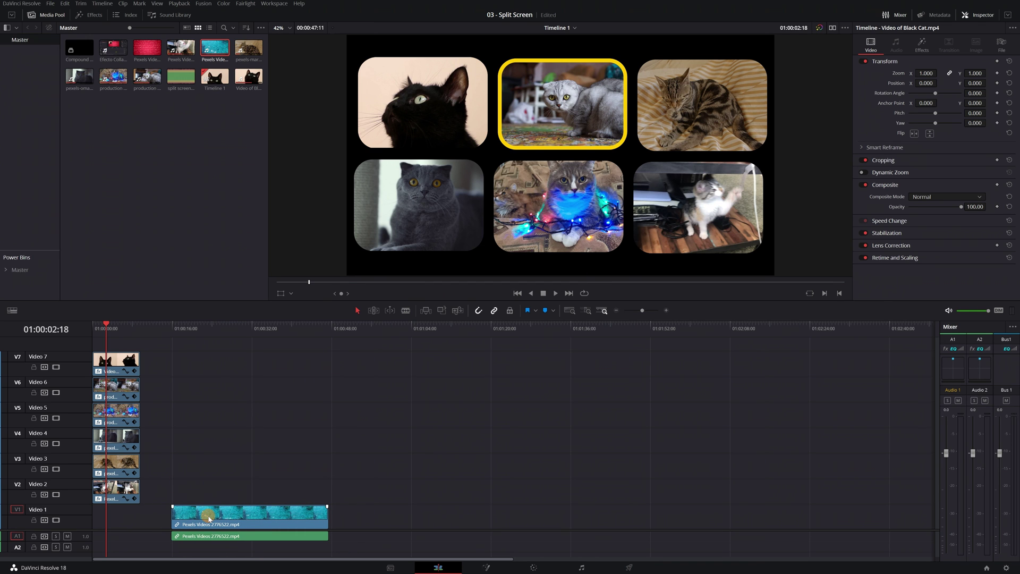
Slide the water clip (Pexels Videos 2776522.mp4) to the timeline start and play the collage.
click(201, 520)
drag(209, 517, 129, 517)
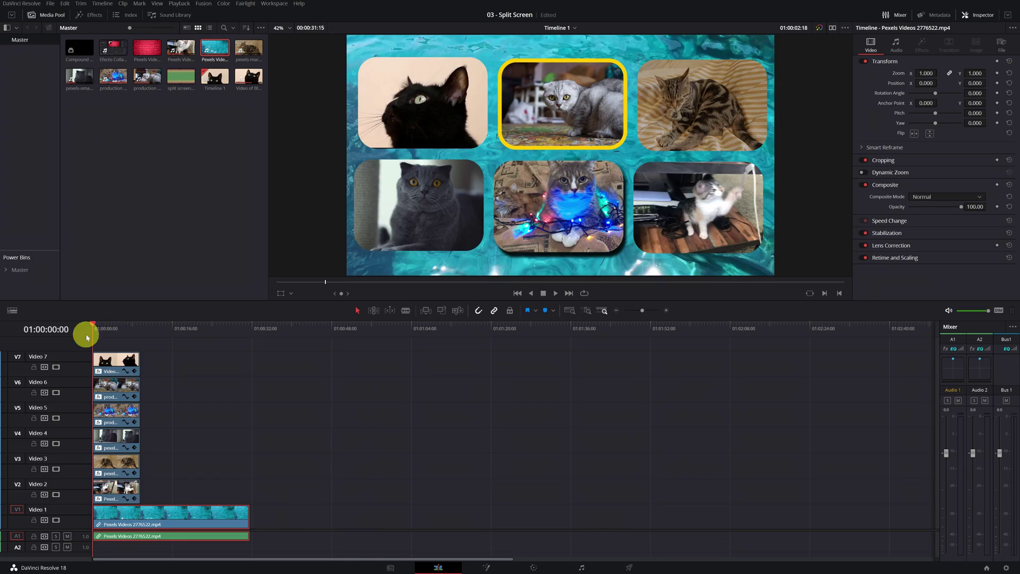
key(space)
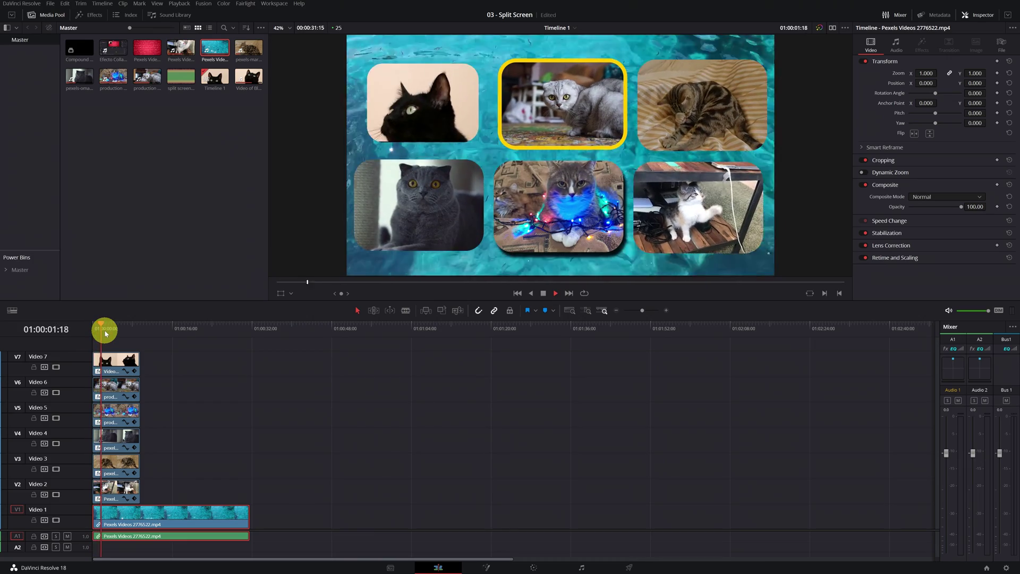